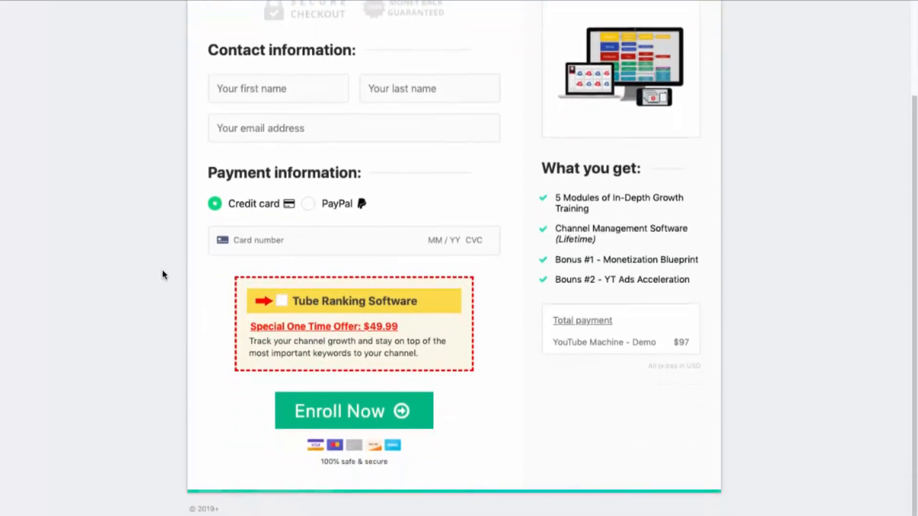
pyautogui.scroll(2, 163, 275)
pyautogui.scroll(-1, 163, 275)
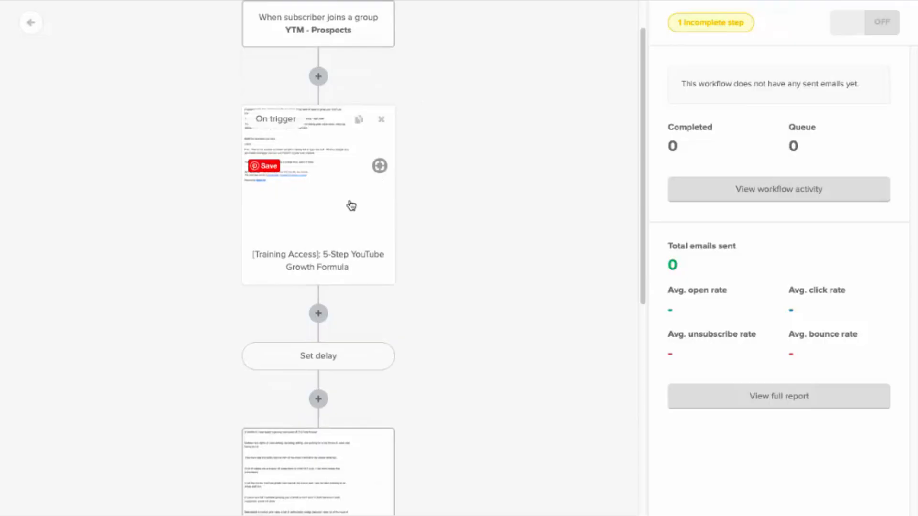
pyautogui.click(352, 196)
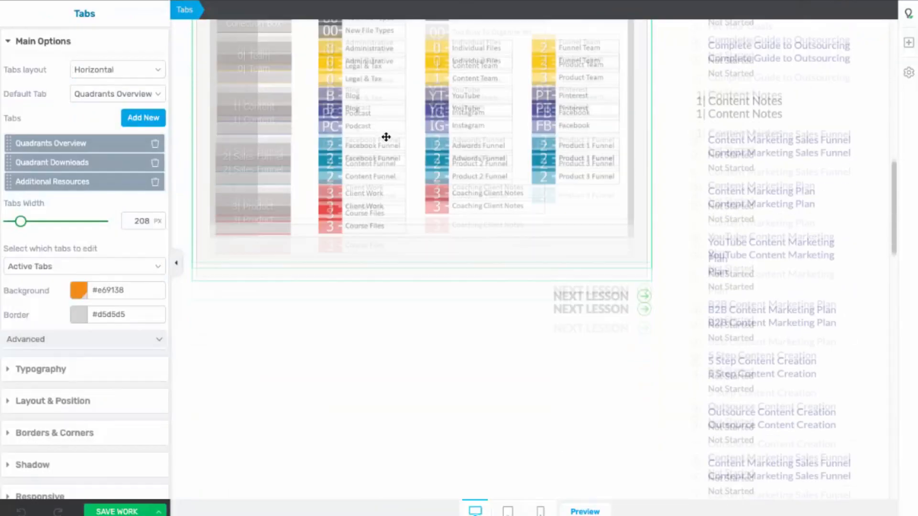
pyautogui.scroll(5, 383, 137)
pyautogui.scroll(-2, 735, 370)
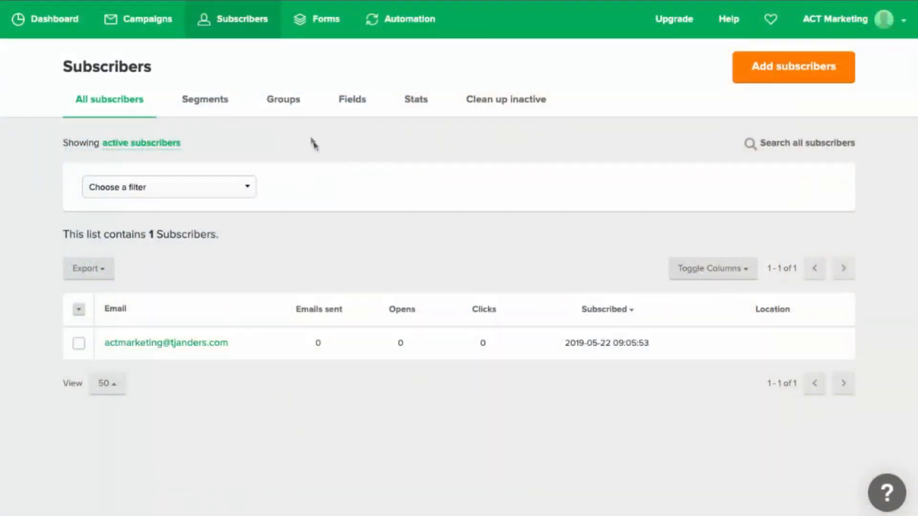
pyautogui.click(288, 104)
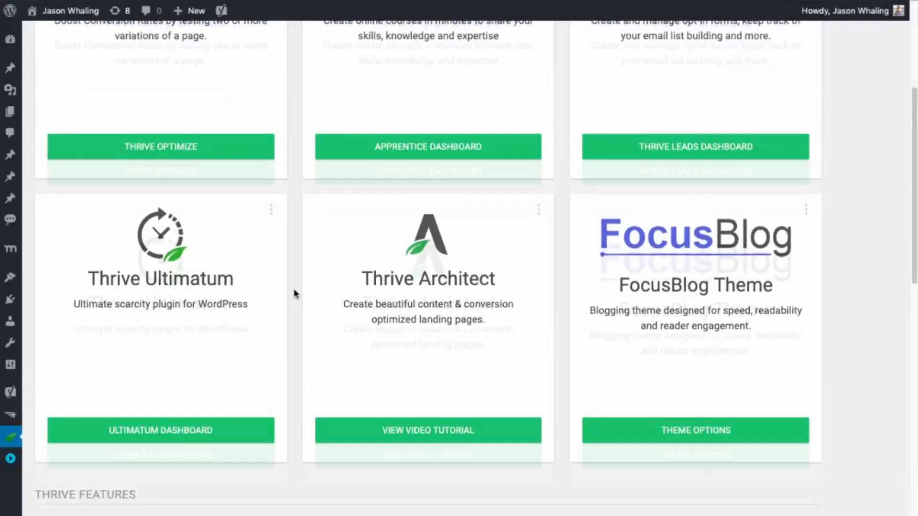
# In the Thrive Leads dashboard, add a new ThriveBox named "YTM - Demo"
pyautogui.scroll(5, 294, 295)
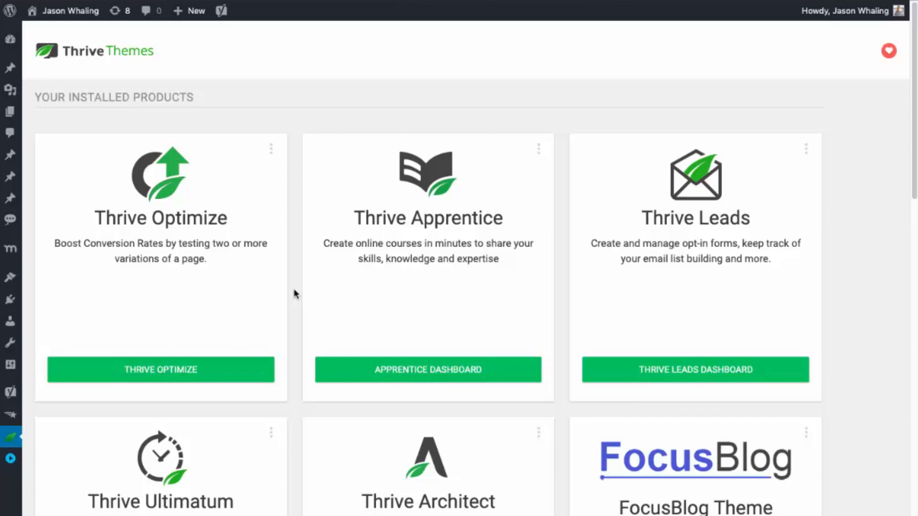
pyautogui.click(693, 371)
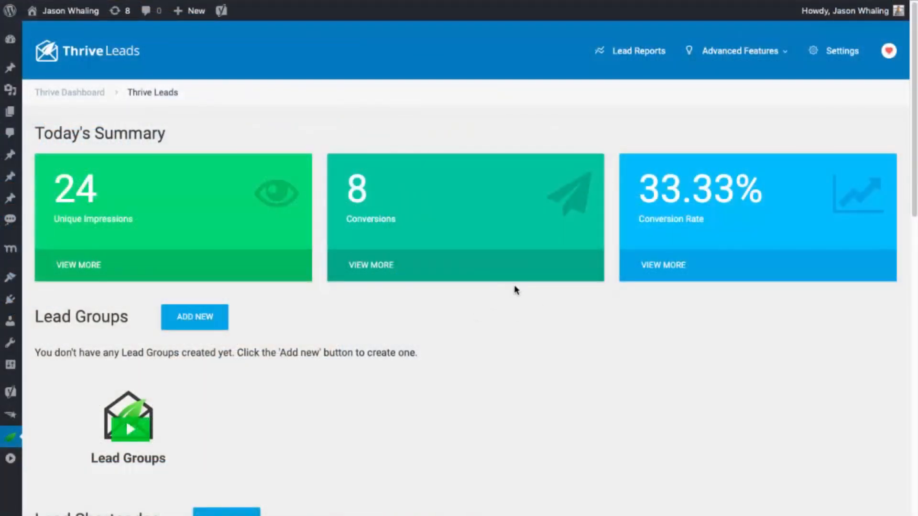
pyautogui.scroll(-8, 515, 289)
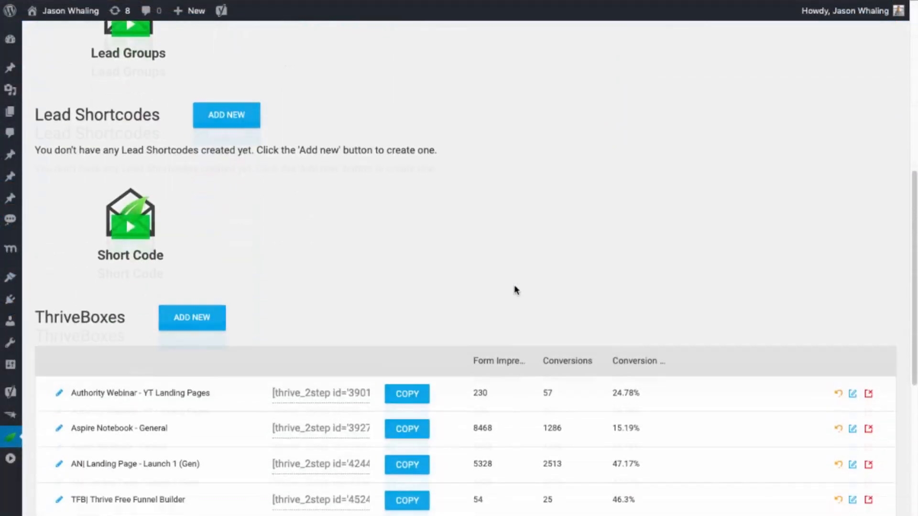
pyautogui.scroll(-5, 514, 289)
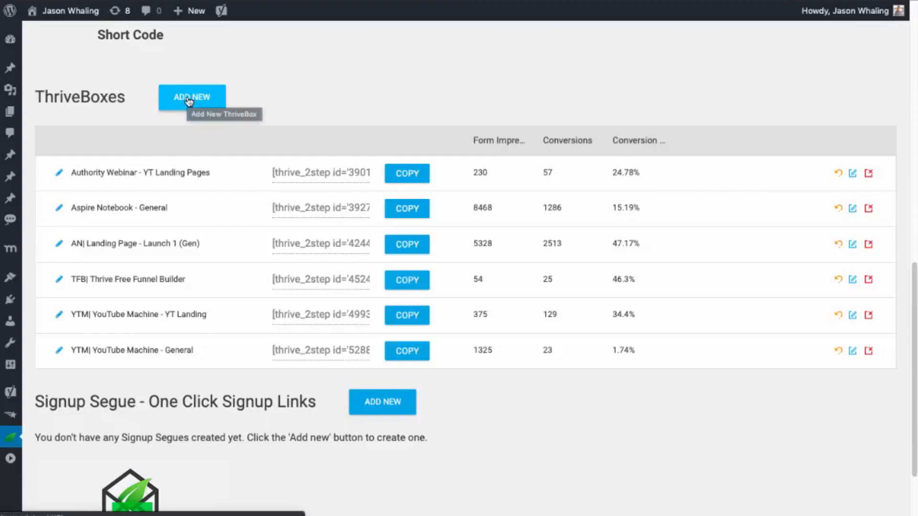
pyautogui.click(189, 101)
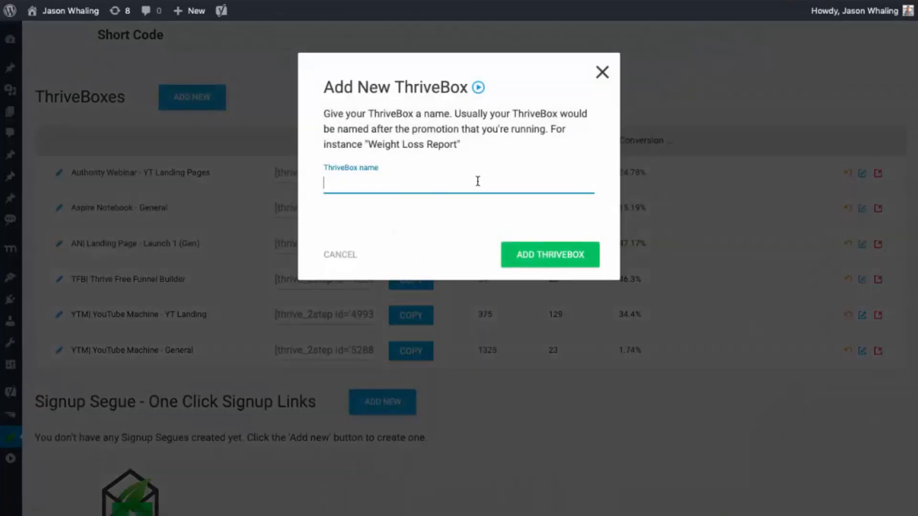
pyautogui.write('YTM - Demo')
pyautogui.click(550, 254)
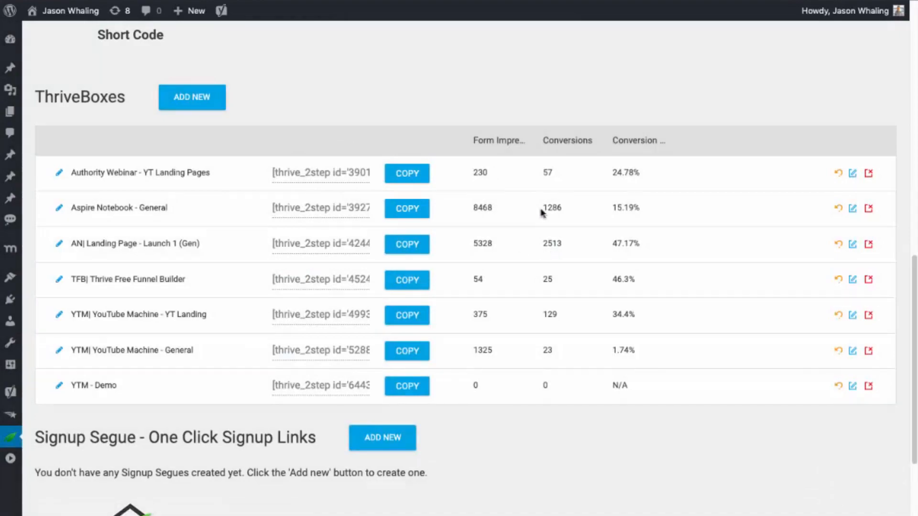
# Edit the YTM - Demo ThriveBox and create a form in it named "YTM- Version 1"
pyautogui.click(853, 386)
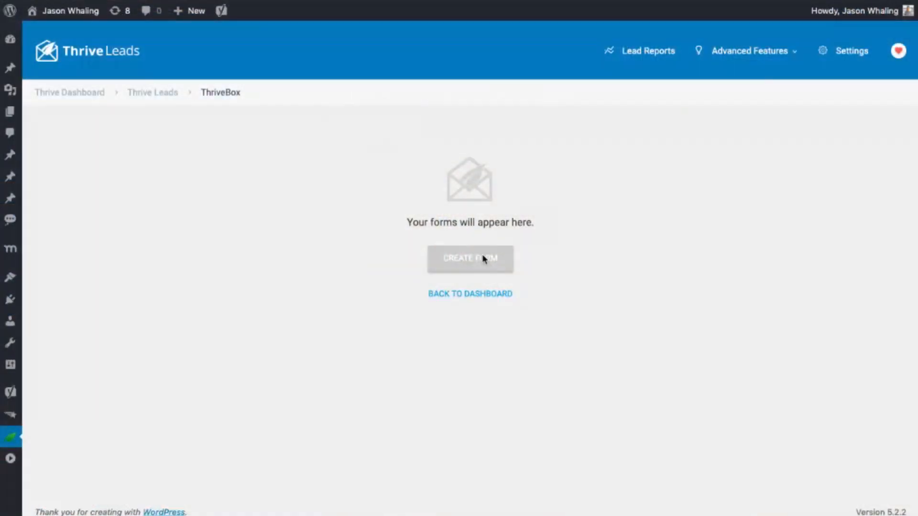
pyautogui.click(484, 258)
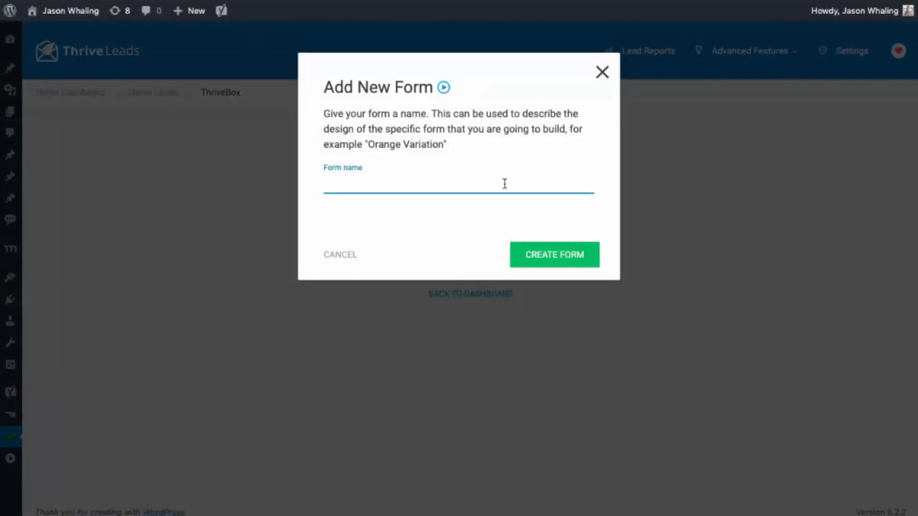
pyautogui.click(569, 257)
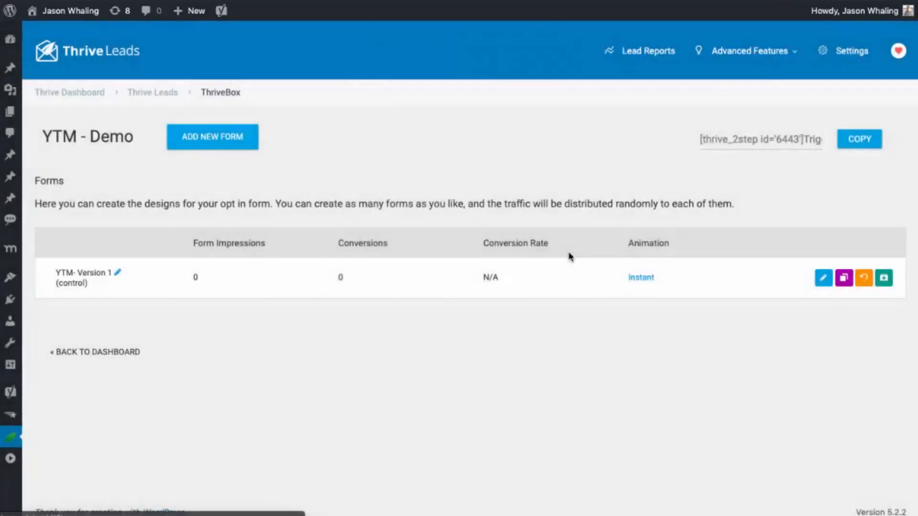
# Open the design of the YTM- Version 1 form and apply the LP Vision opt-in template
pyautogui.click(821, 280)
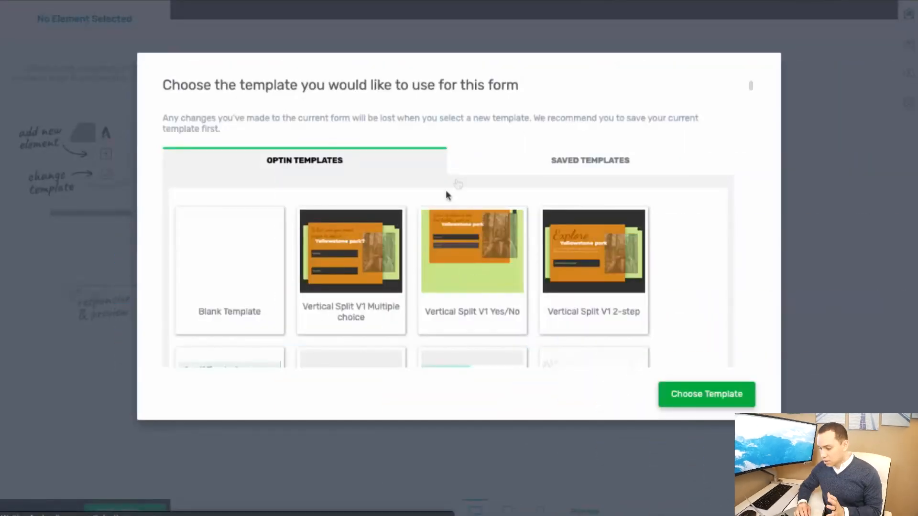
pyautogui.scroll(-13, 671, 193)
pyautogui.scroll(-14, 671, 193)
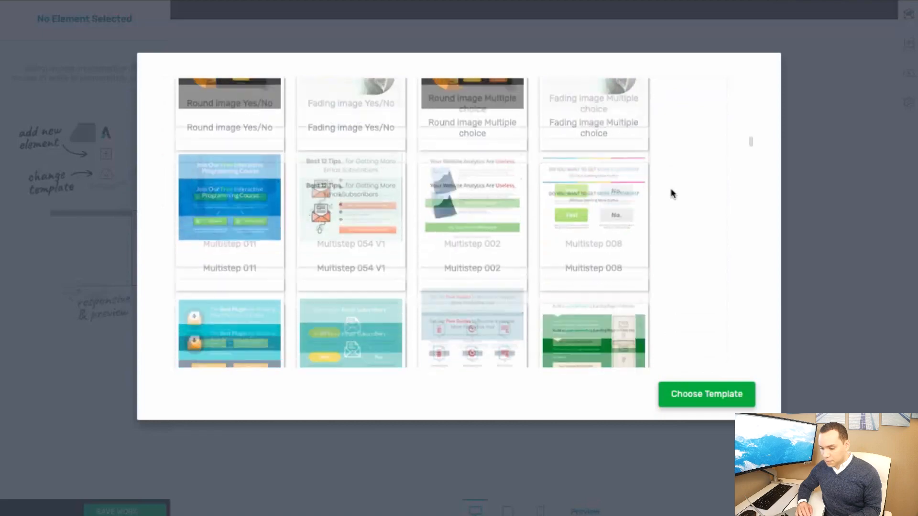
pyautogui.scroll(-14, 670, 193)
pyautogui.scroll(-14, 671, 193)
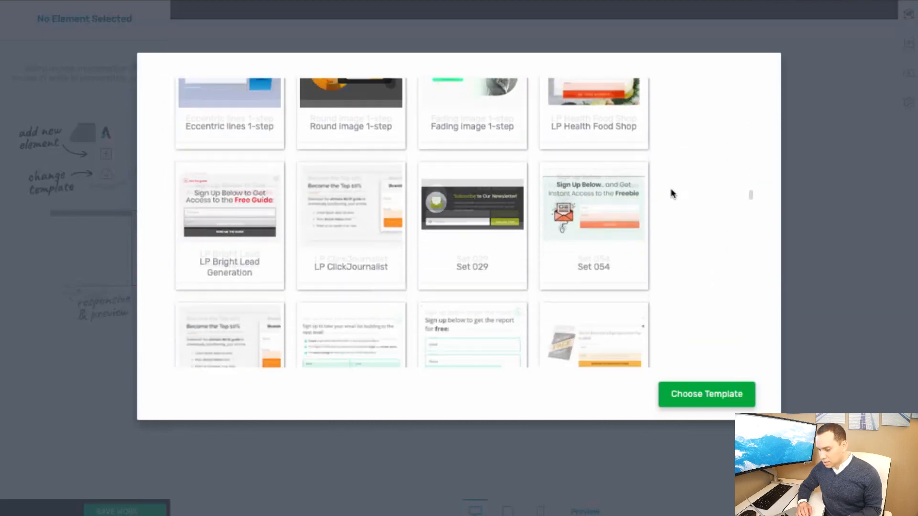
pyautogui.scroll(-5, 671, 192)
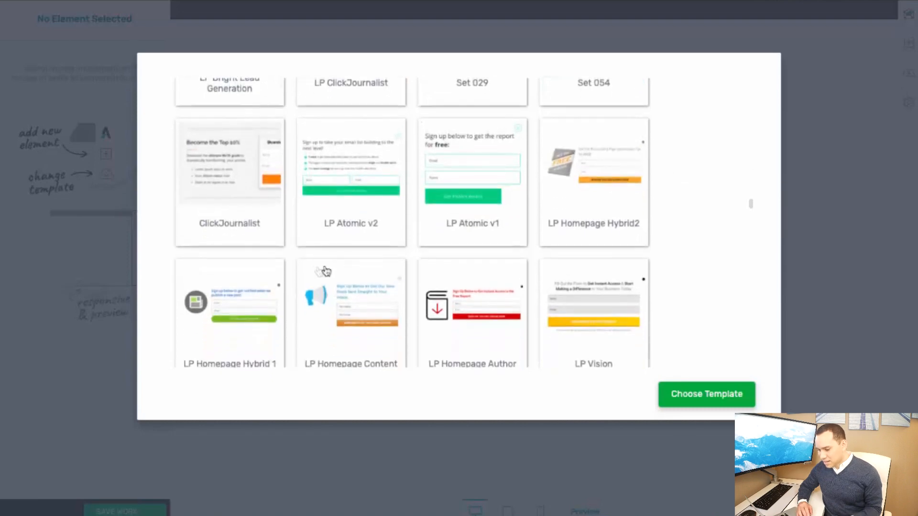
pyautogui.scroll(-3, 377, 214)
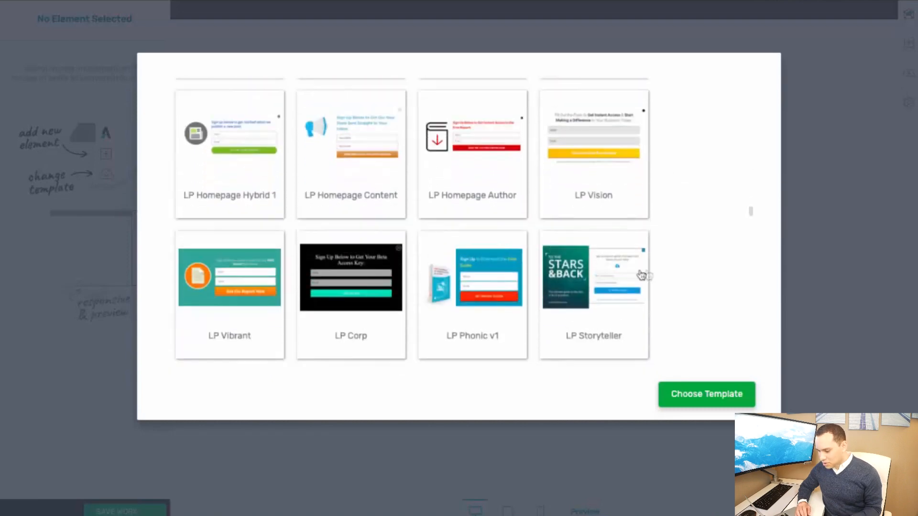
pyautogui.scroll(2, 679, 250)
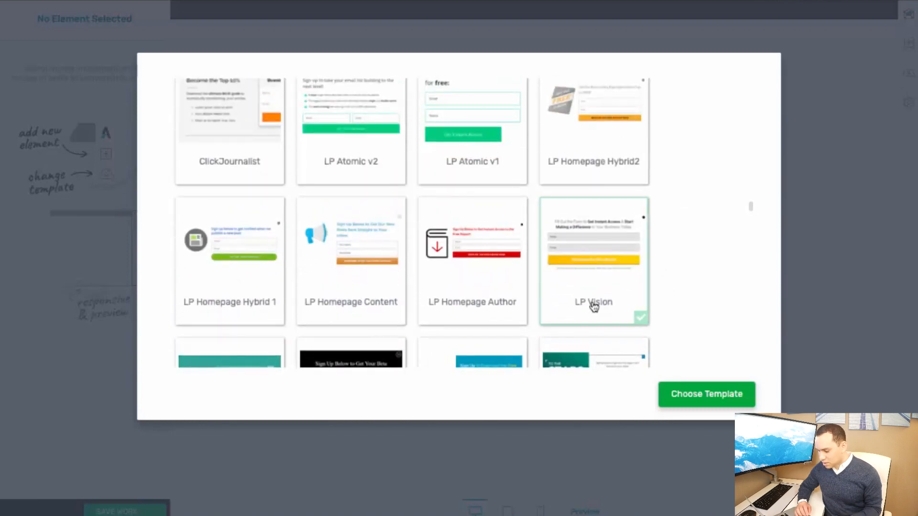
pyautogui.click(706, 399)
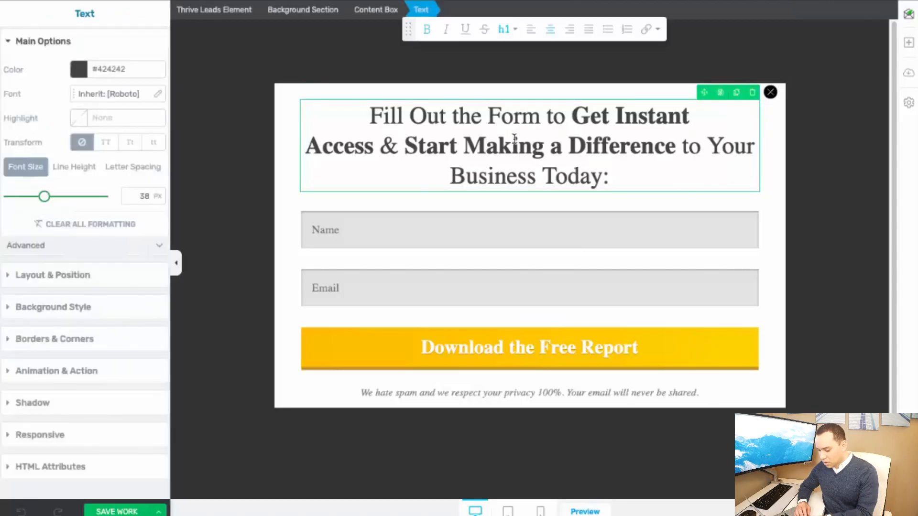
# Change the form's headline to "Enter your name and email..." and its submit button text to "Watch The Video Now"
pyautogui.tripleClick(514, 139)
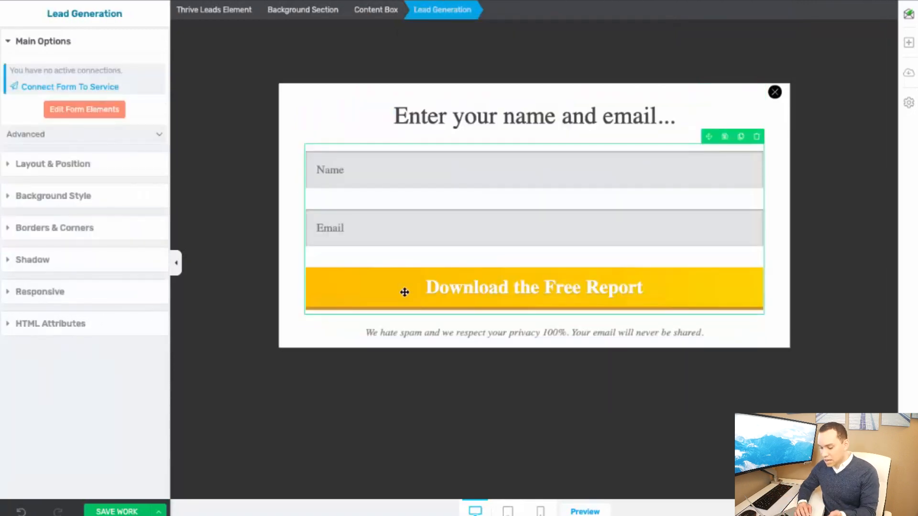
pyautogui.click(98, 115)
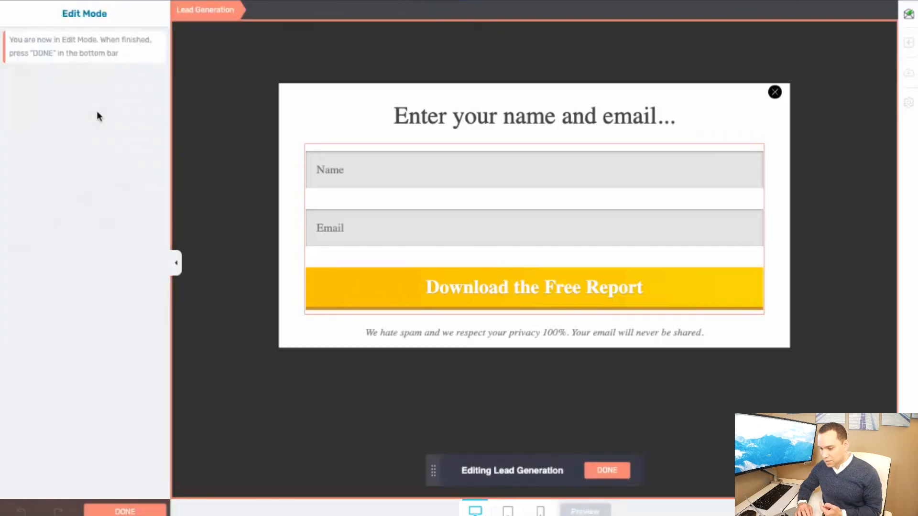
pyautogui.click(557, 289)
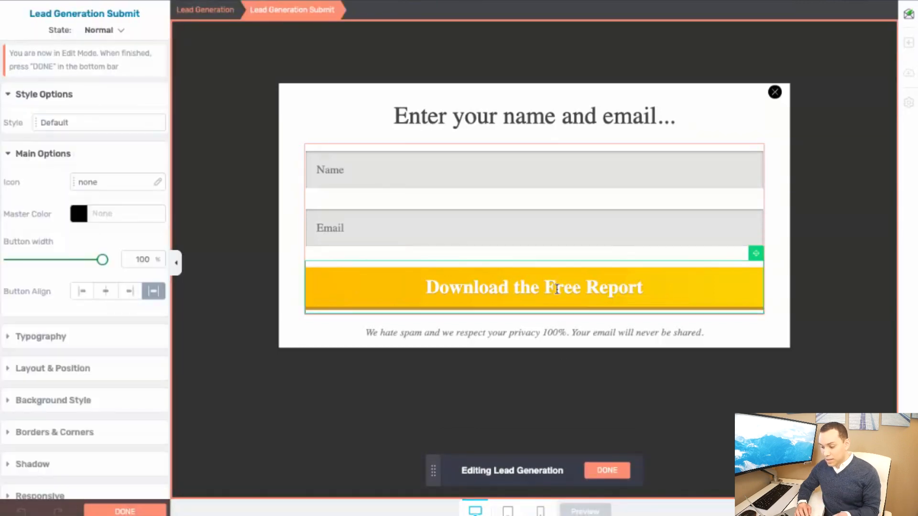
pyautogui.tripleClick(463, 282)
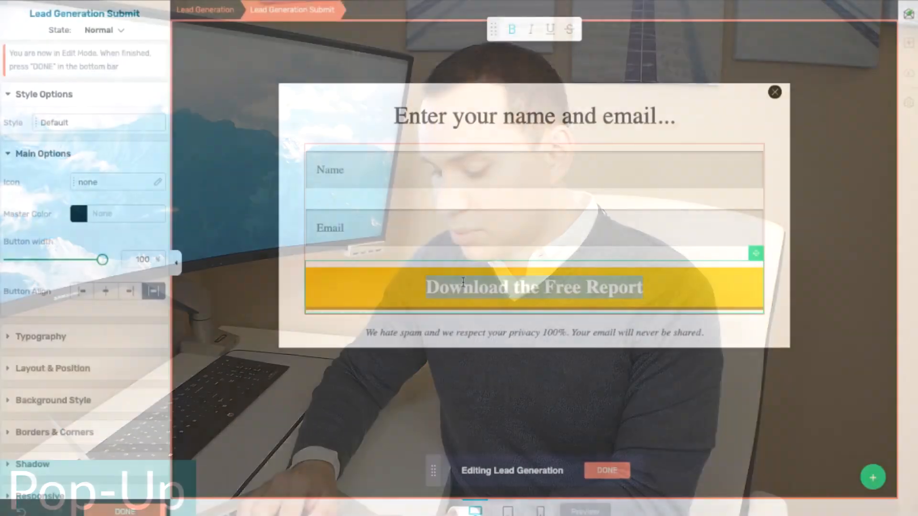
pyautogui.write('Video Now')
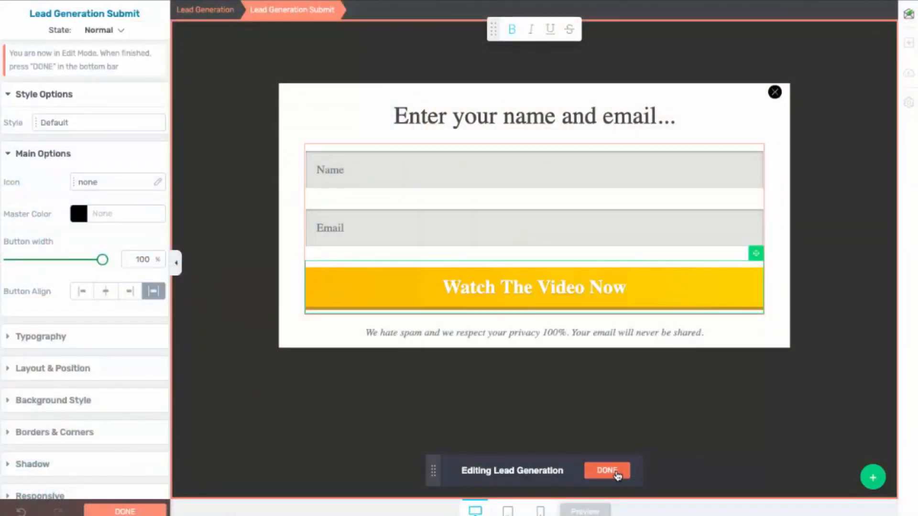
pyautogui.click(608, 470)
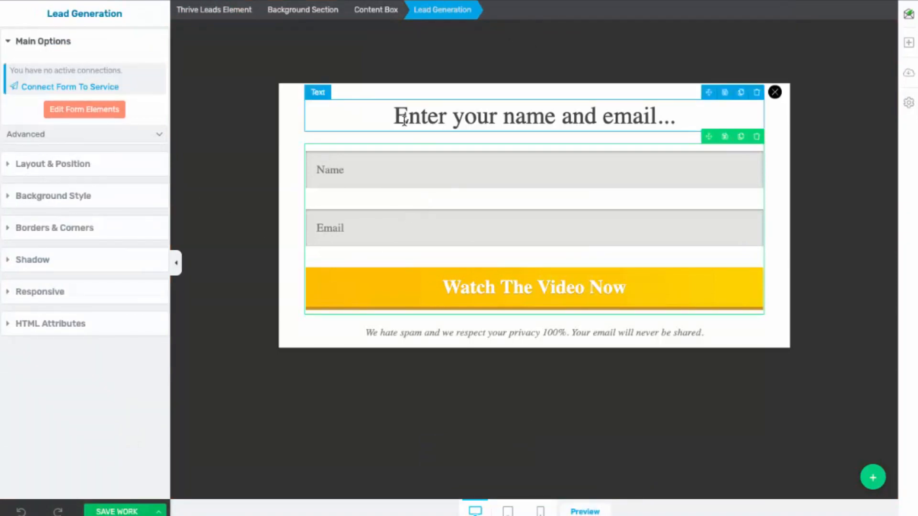
# Connect the form to ConvertKit / Seva using the "YTM| YouTube Machine Webinar" mailing list, keeping the Email and Name fields
pyautogui.click(88, 87)
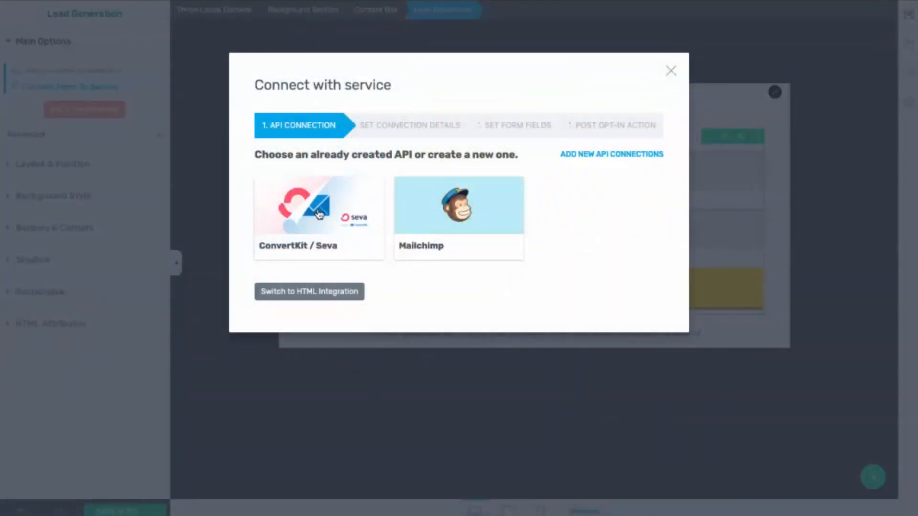
pyautogui.click(320, 213)
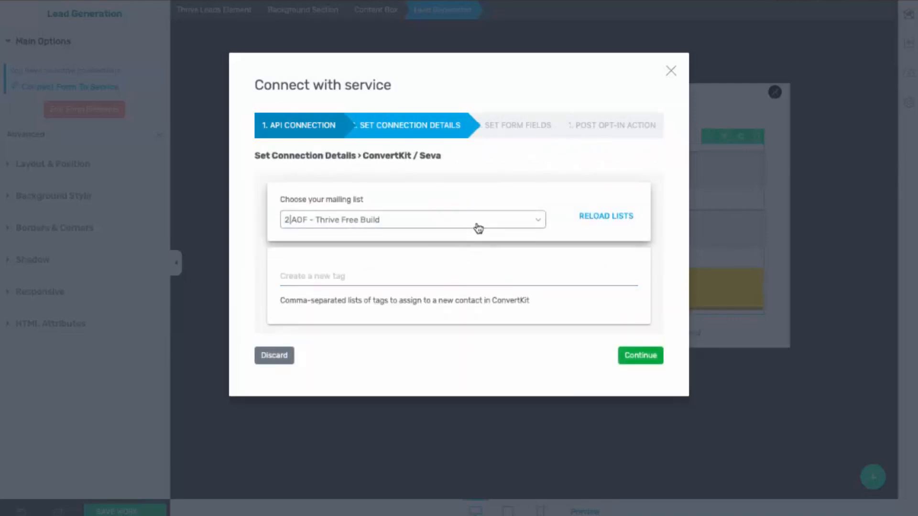
pyautogui.click(479, 229)
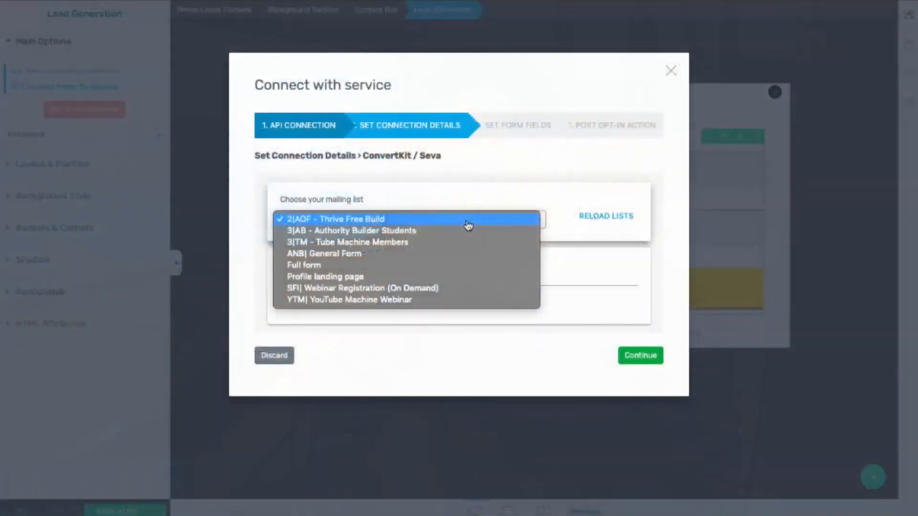
pyautogui.click(441, 303)
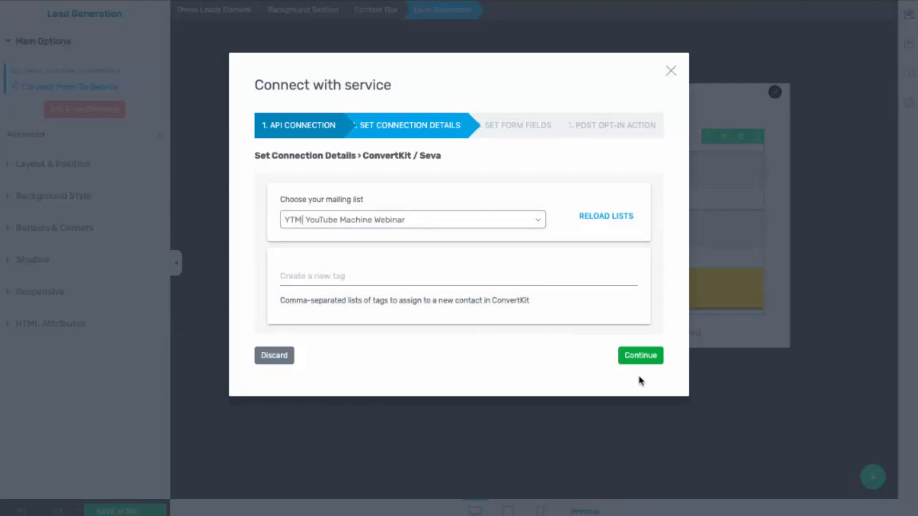
pyautogui.click(644, 359)
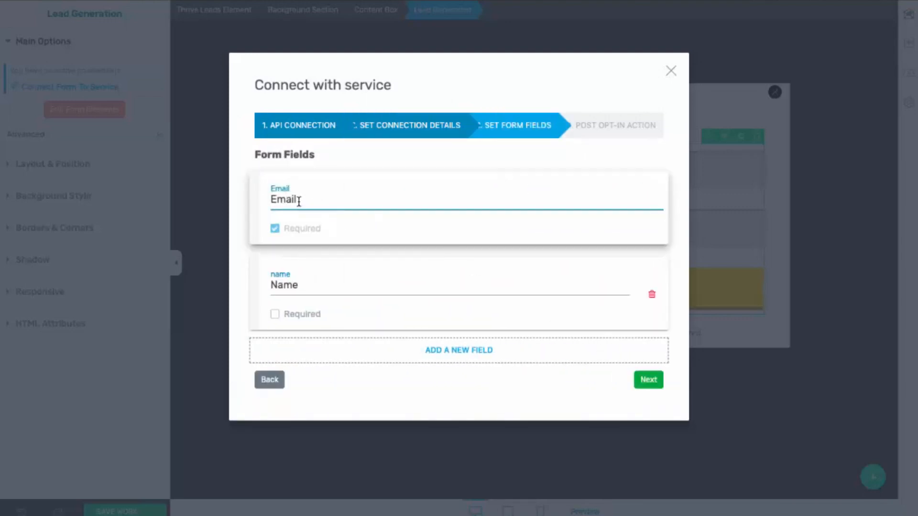
pyautogui.click(648, 380)
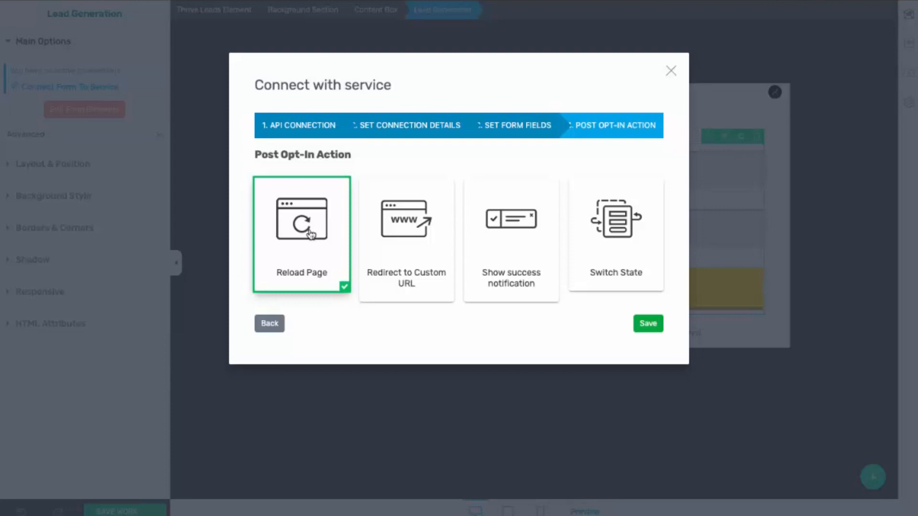
# Set the post opt-in action to Reload Page and save the service connection
pyautogui.click(403, 266)
pyautogui.click(356, 384)
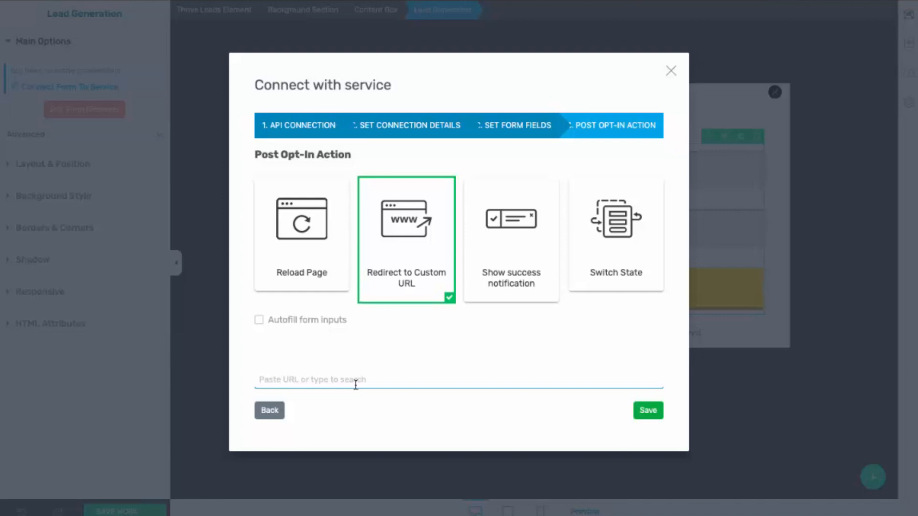
pyautogui.click(287, 252)
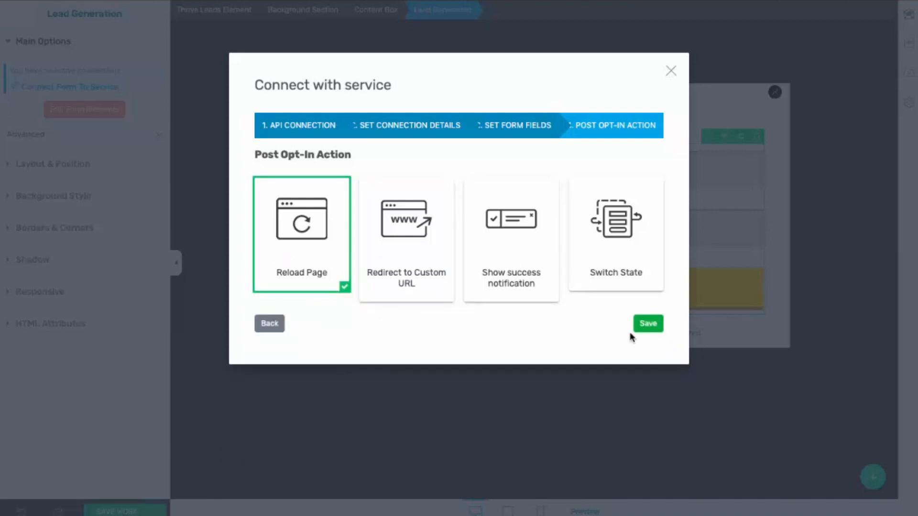
pyautogui.click(649, 325)
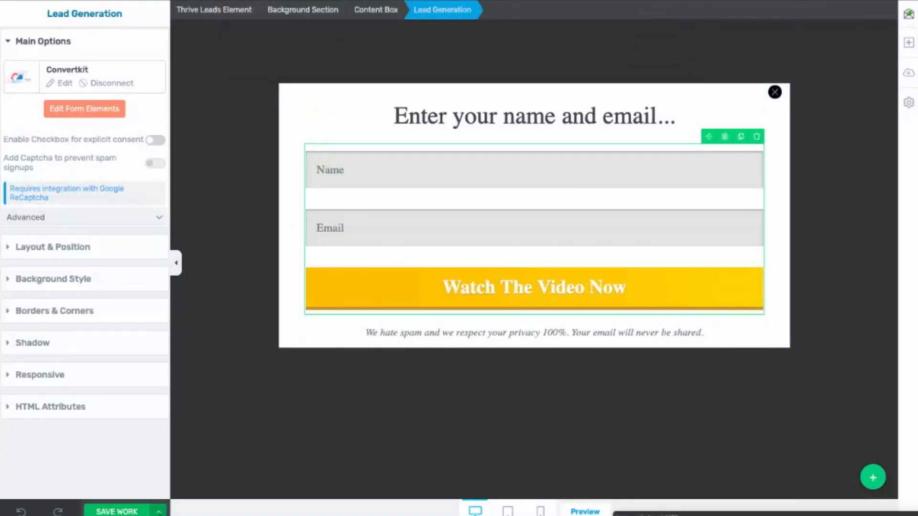
# Save the opt-in form design and exit its editor
pyautogui.click(158, 511)
pyautogui.click(92, 486)
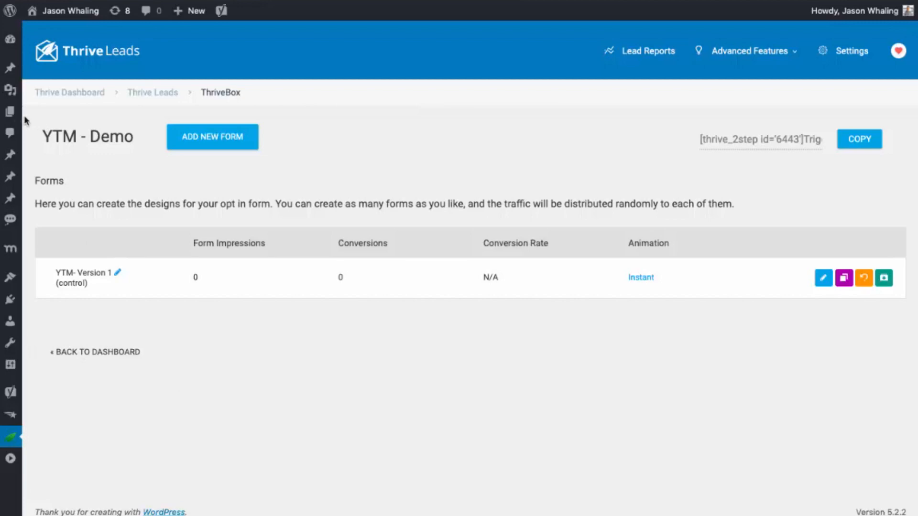
# Create a new page titled "Free Training Today", save it as a draft and open it in Thrive Architect
pyautogui.moveTo(10, 117)
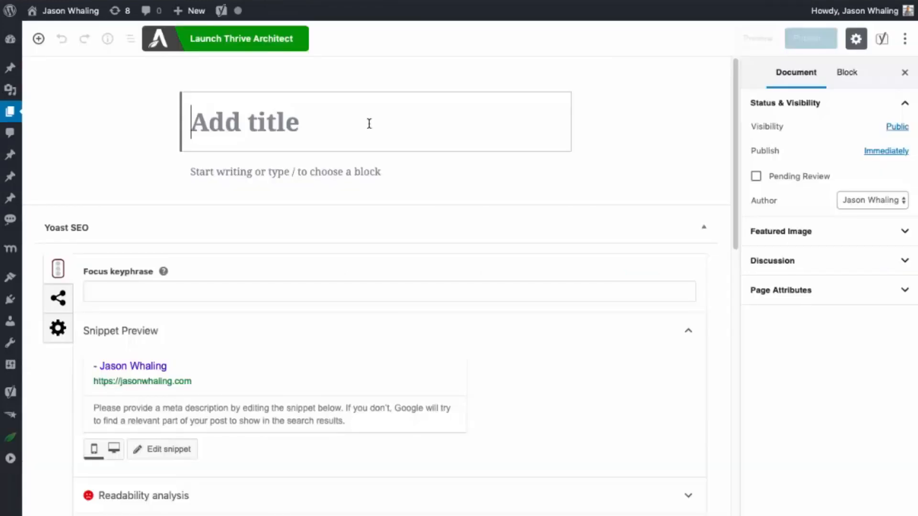
pyautogui.write('Free')
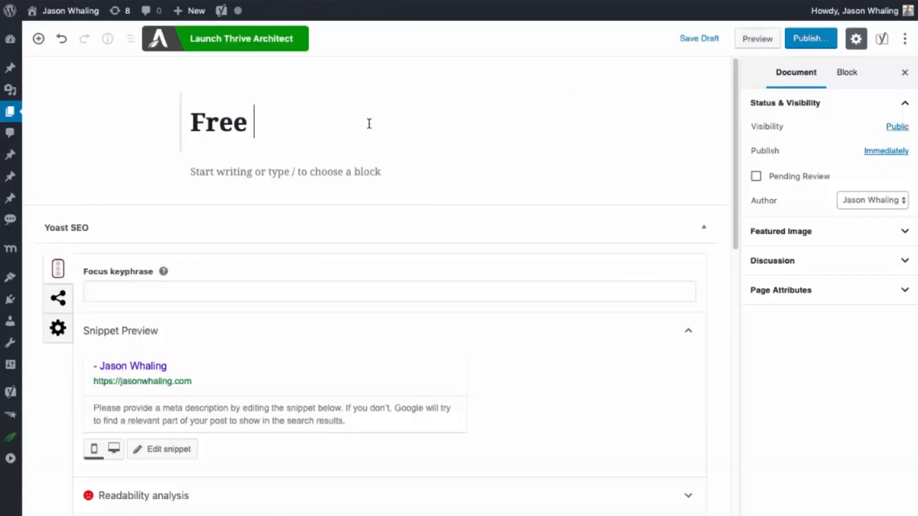
pyautogui.write(' Training Today')
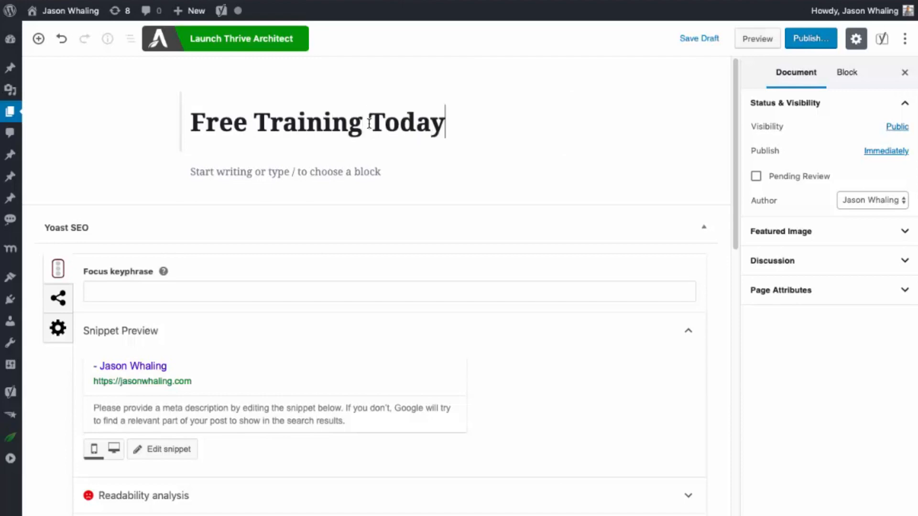
pyautogui.click(698, 40)
pyautogui.click(261, 41)
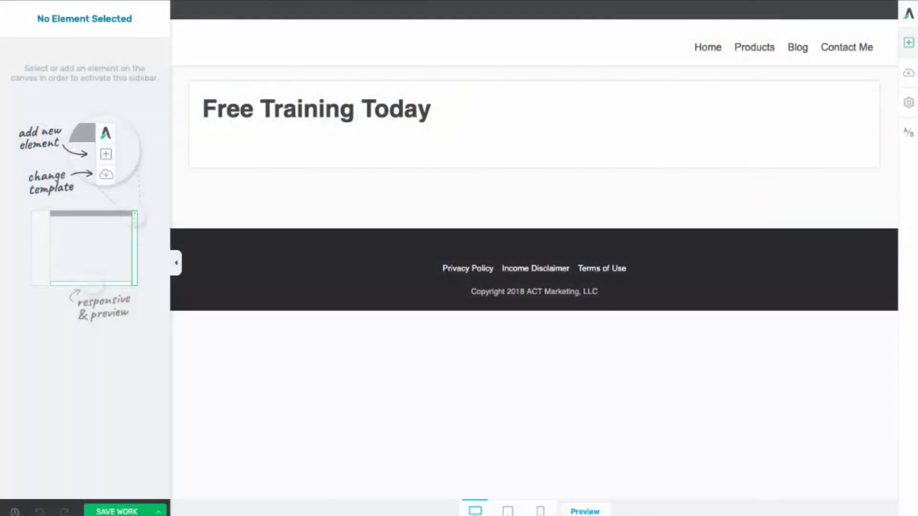
# Open the landing page template choices and filter them by the lead generation tag
pyautogui.click(910, 74)
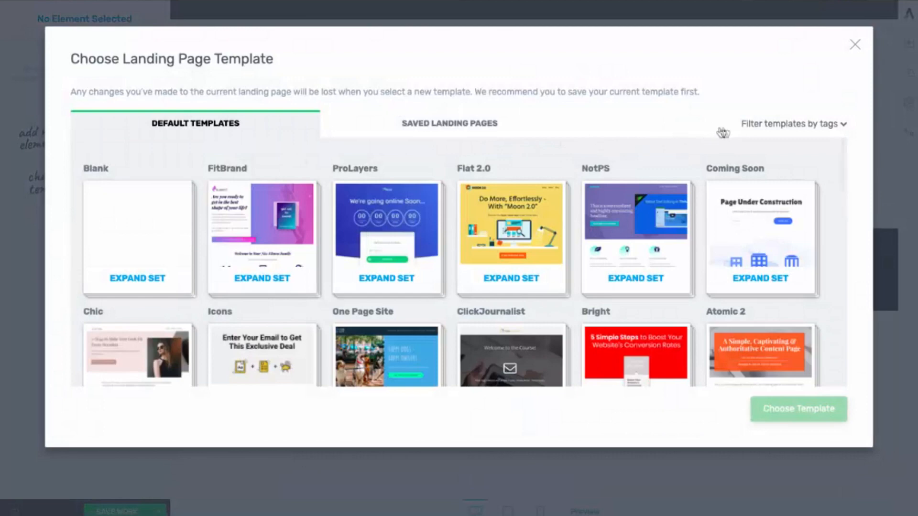
pyautogui.click(766, 130)
pyautogui.scroll(-1, 765, 206)
pyautogui.scroll(-3, 765, 206)
pyautogui.click(752, 214)
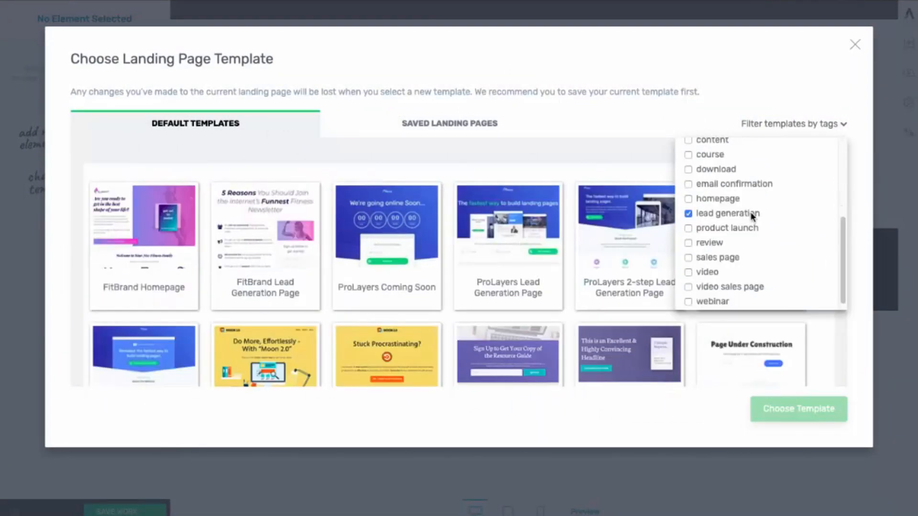
pyautogui.click(623, 142)
# Browse the filtered landing page templates and select Copy 2.0 2-Step Lead Generation Page
pyautogui.scroll(-7, 564, 242)
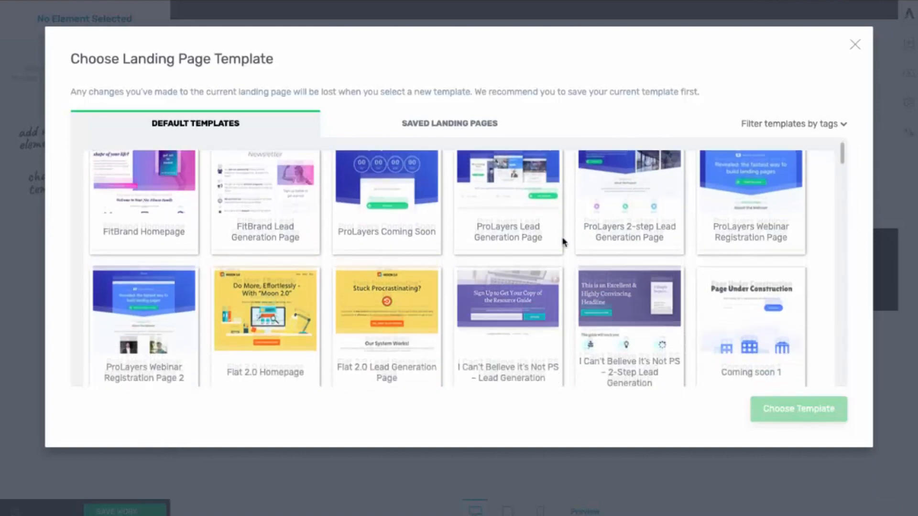
pyautogui.scroll(-7, 563, 242)
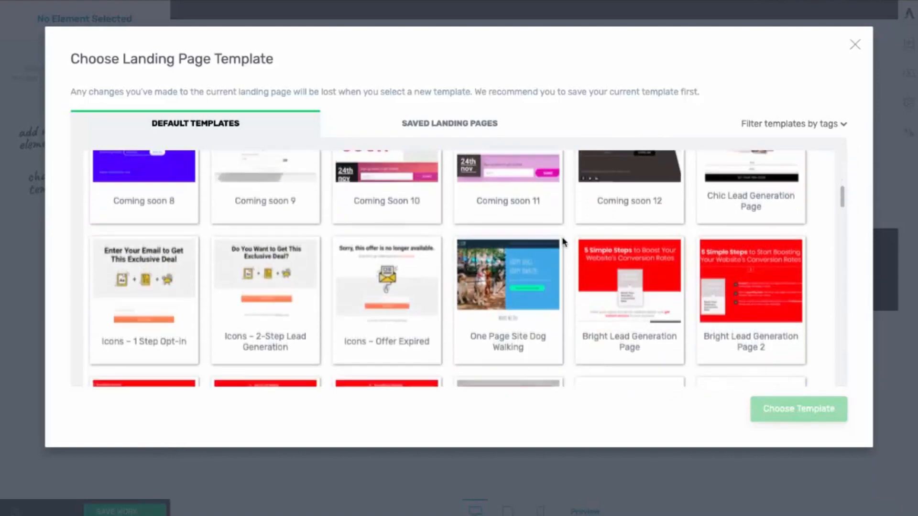
pyautogui.scroll(-7, 563, 242)
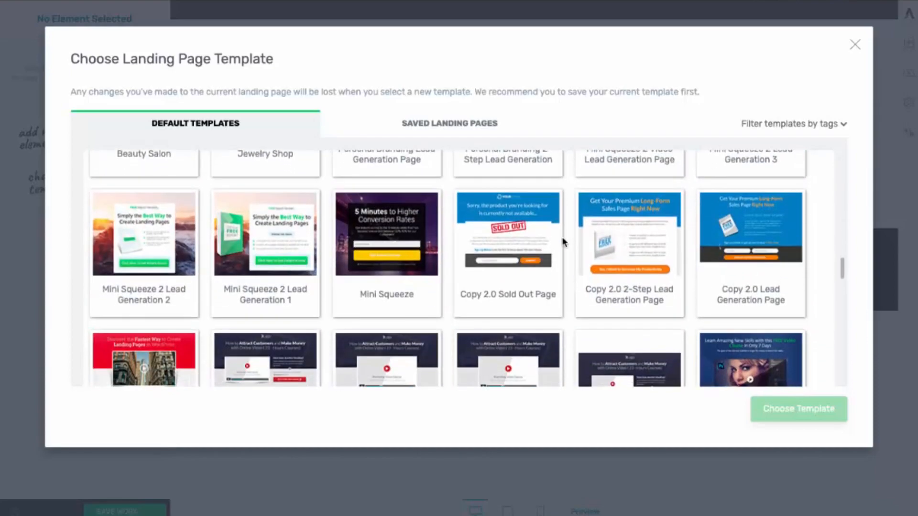
pyautogui.scroll(-5, 563, 242)
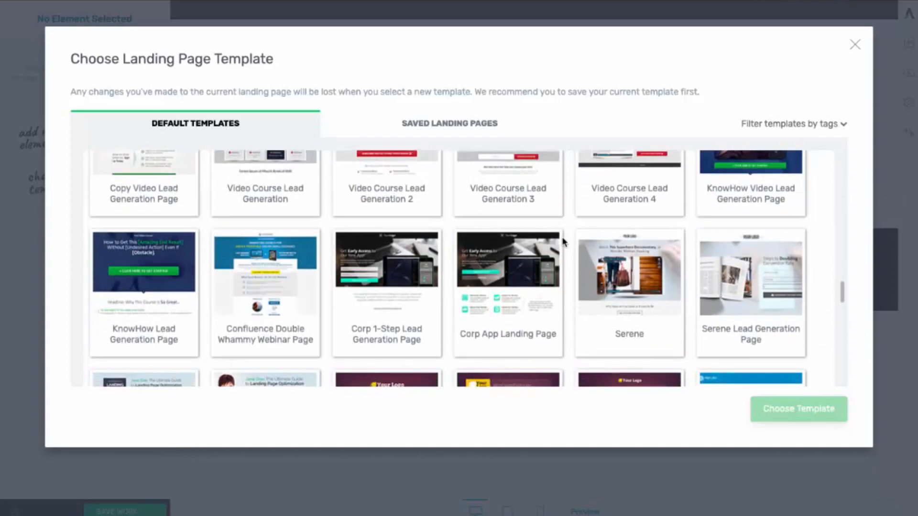
pyautogui.scroll(4, 563, 242)
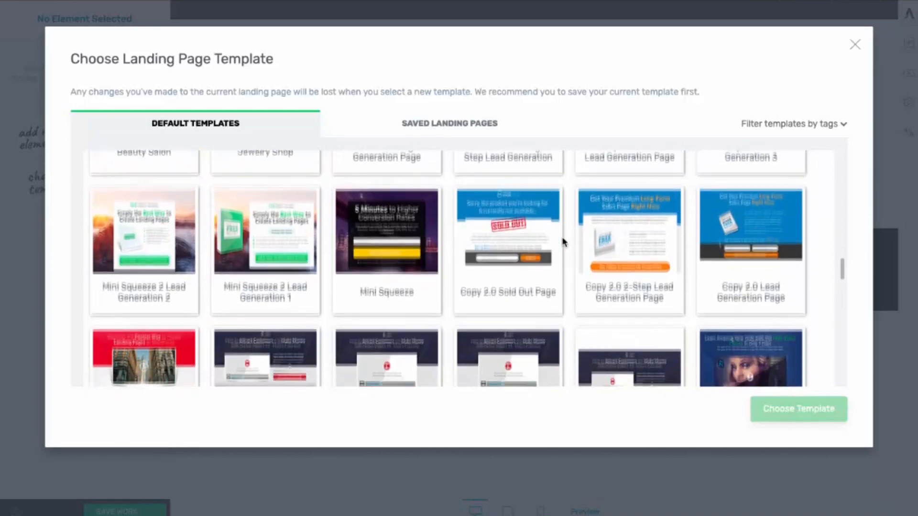
pyautogui.scroll(-1, 563, 242)
pyautogui.click(606, 251)
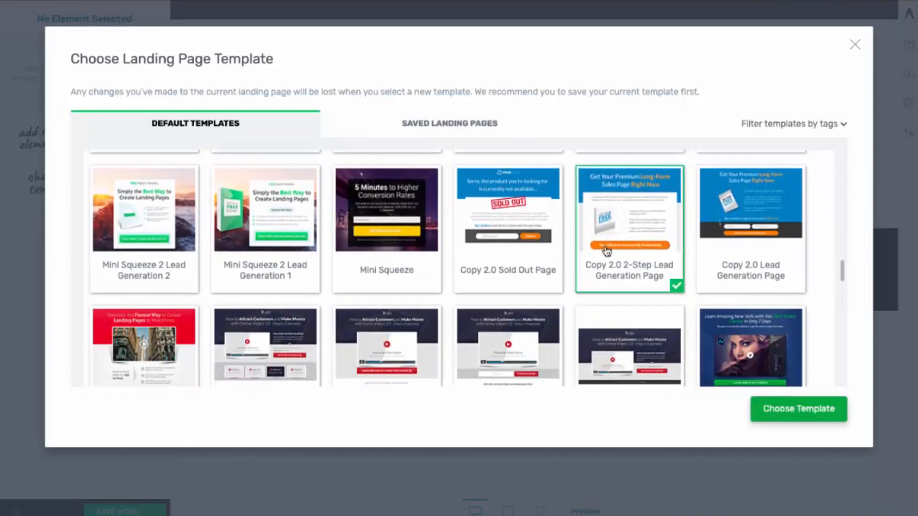
# Apply the Flat Lead Generation template to the page and delete its logo header section
pyautogui.scroll(1, 476, 262)
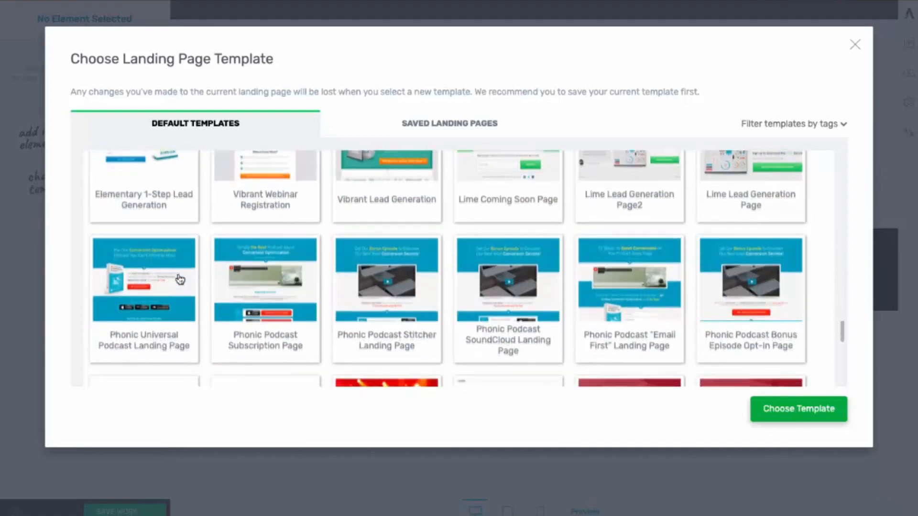
pyautogui.scroll(-3, 180, 277)
pyautogui.scroll(8, 196, 334)
pyautogui.scroll(-3, 200, 287)
pyautogui.scroll(-5, 200, 251)
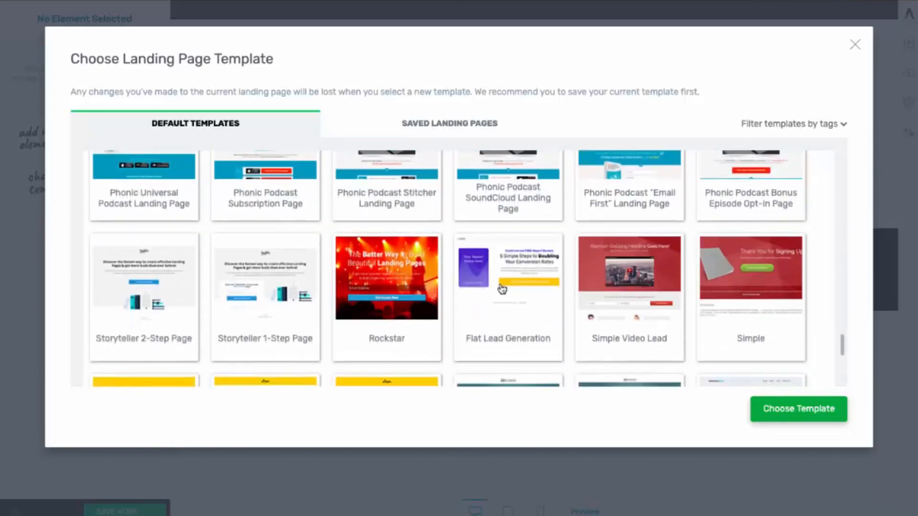
pyautogui.scroll(-1, 509, 292)
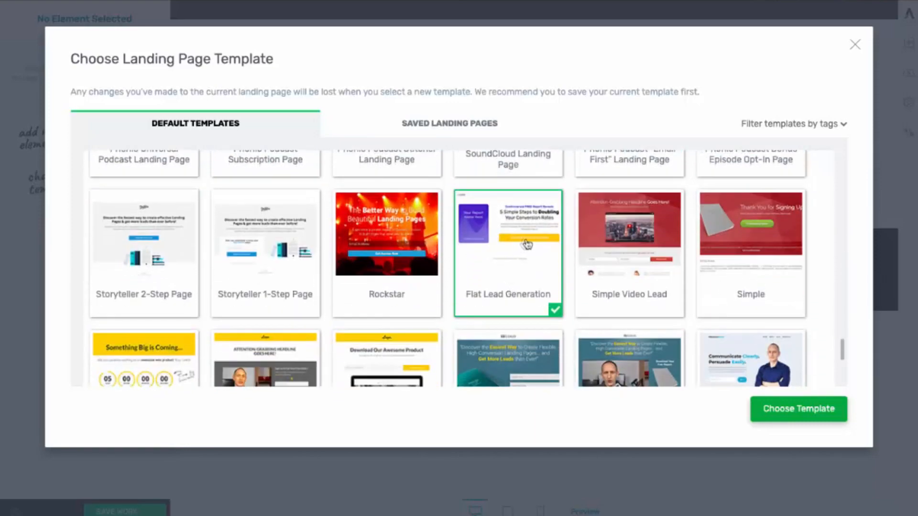
pyautogui.click(801, 415)
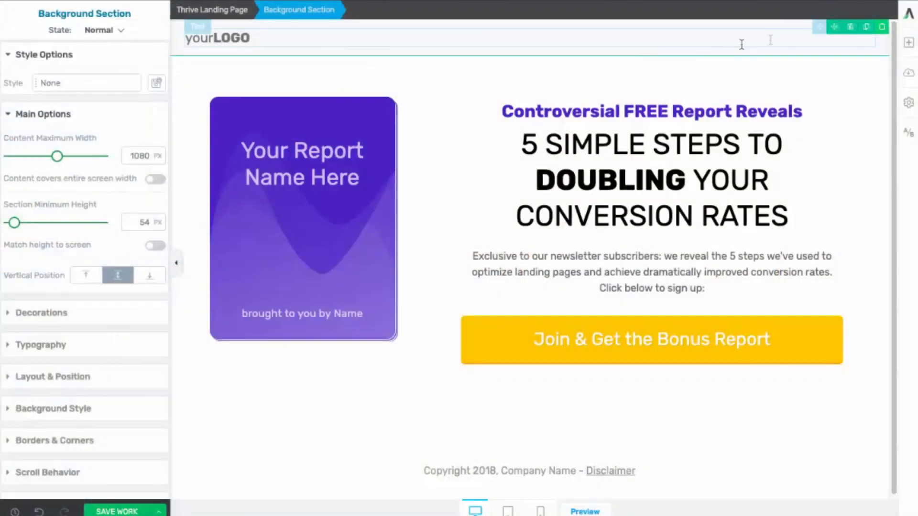
pyautogui.click(882, 28)
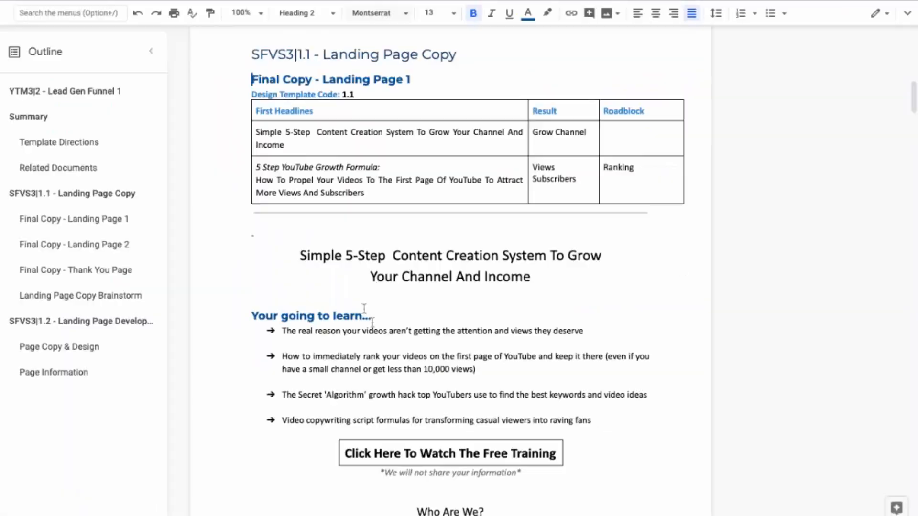
# Replace the main headline with "Simple 5-Step Content Creation System To Grow Your Channel And Income" from the copy document and move it above the columns
pyautogui.tripleClick(299, 257)
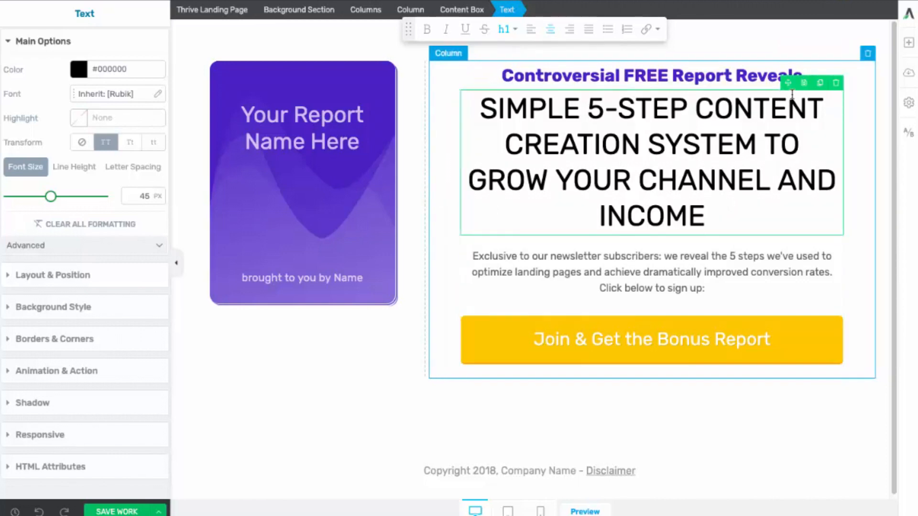
pyautogui.moveTo(788, 85); pyautogui.dragTo(683, 76)
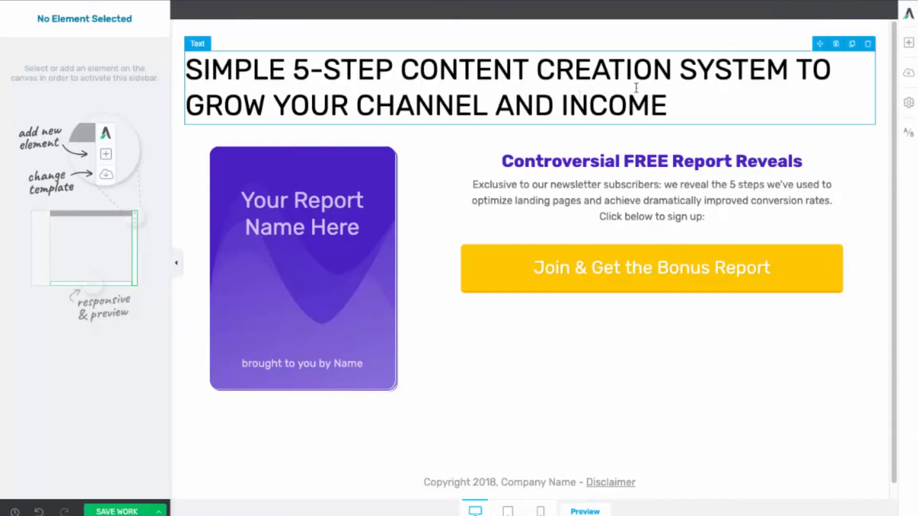
# Center the main headline and set its font size to 49 px
pyautogui.click(546, 113)
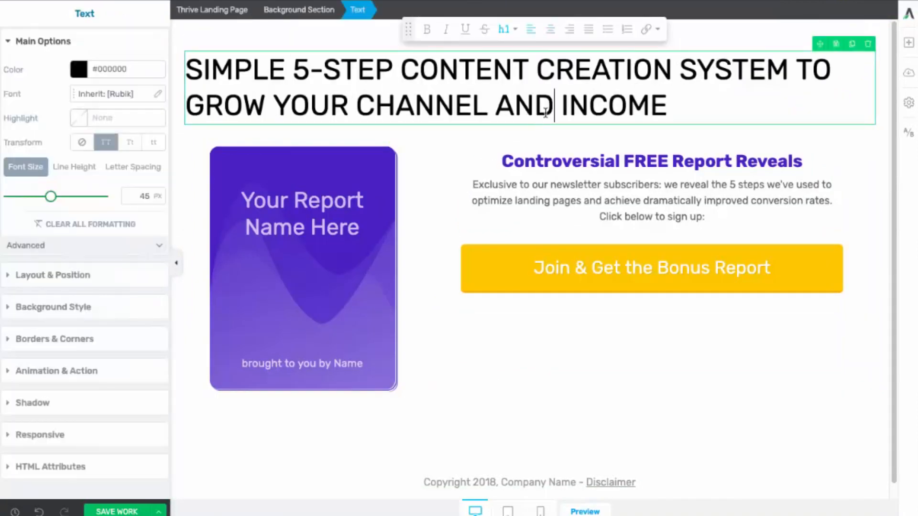
pyautogui.hotkey('ctrl', 'a')
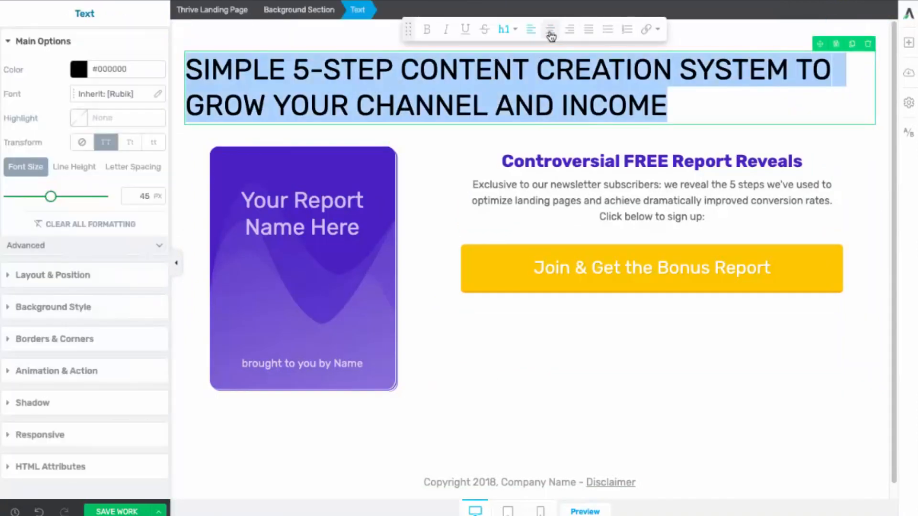
pyautogui.click(550, 30)
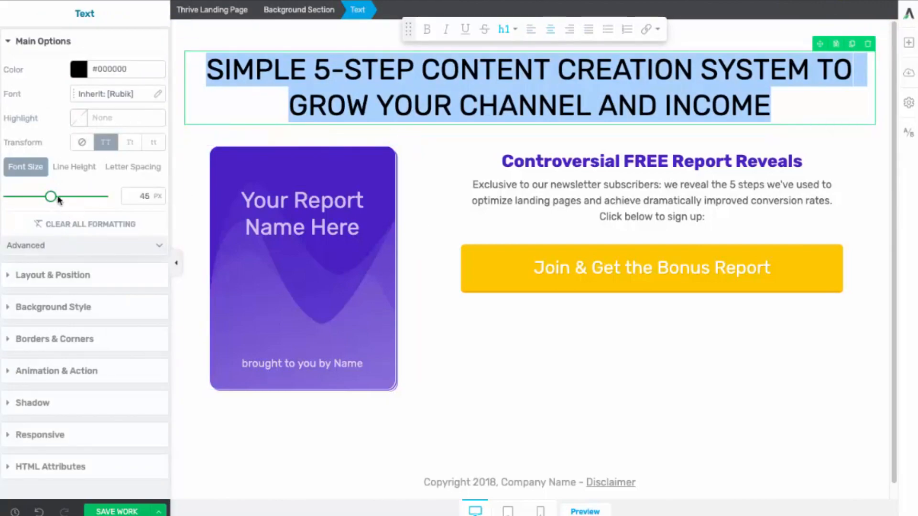
pyautogui.moveTo(53, 198)
pyautogui.mouseDown()
pyautogui.moveTo(91, 197)
pyautogui.moveTo(55, 200)
pyautogui.mouseUp()
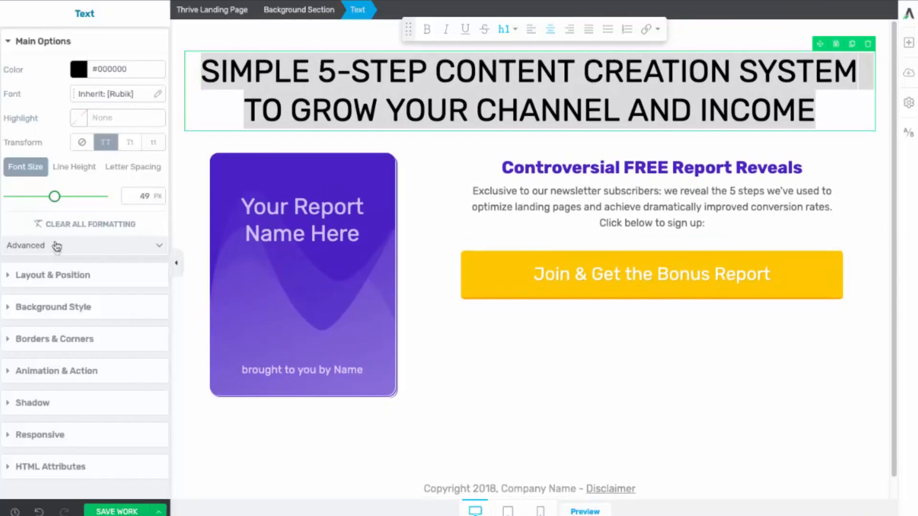
# Set the main headline's left and right padding to 150 and its top and bottom padding to 0
pyautogui.click(47, 276)
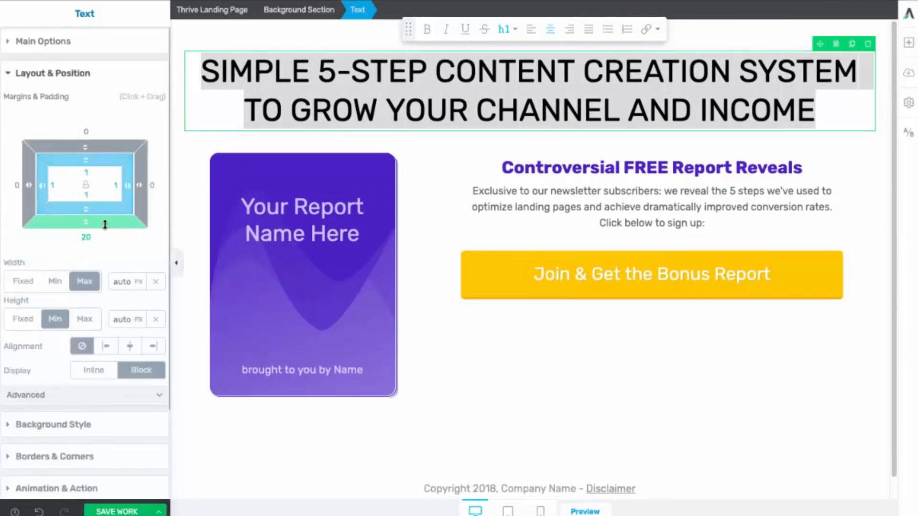
pyautogui.moveTo(126, 186); pyautogui.dragTo(126, 189)
pyautogui.press('Up')
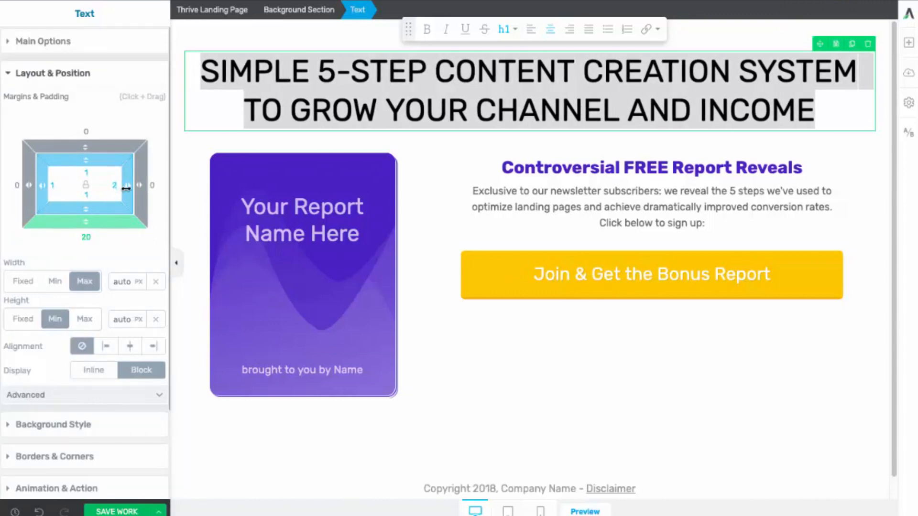
pyautogui.press('Down')
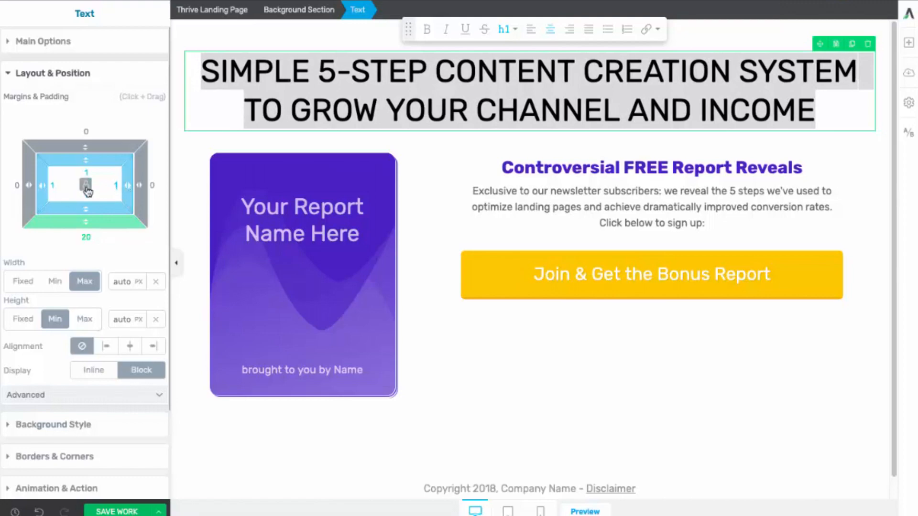
pyautogui.moveTo(129, 186)
pyautogui.mouseDown()
pyautogui.moveTo(103, 190)
pyautogui.moveTo(130, 185)
pyautogui.mouseUp()
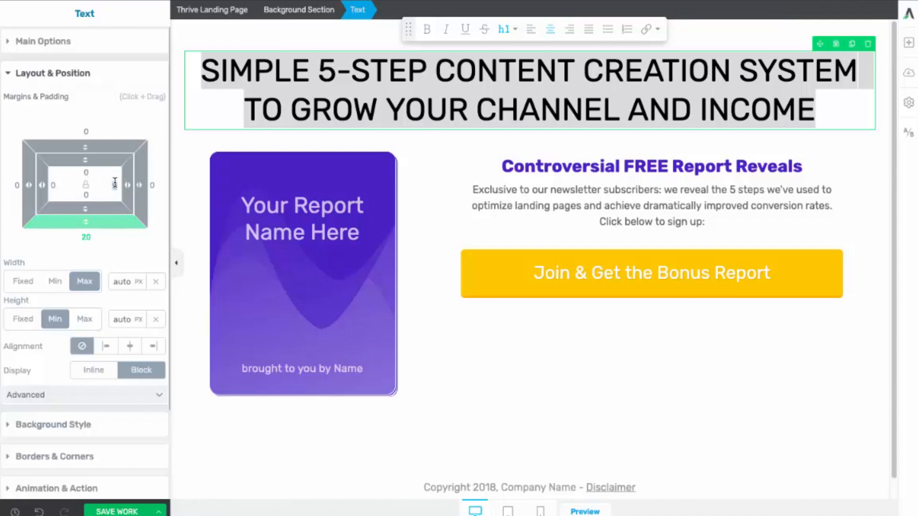
pyautogui.write('20')
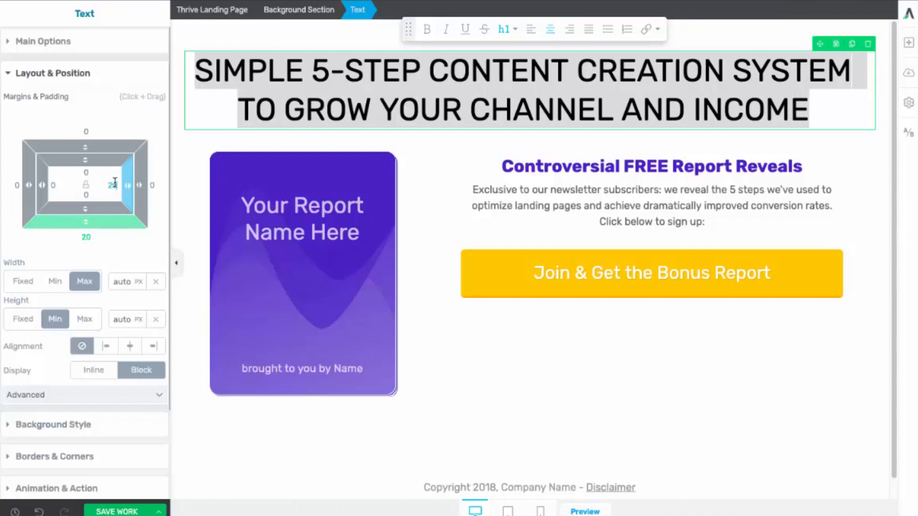
pyautogui.click(54, 185)
pyautogui.write('20')
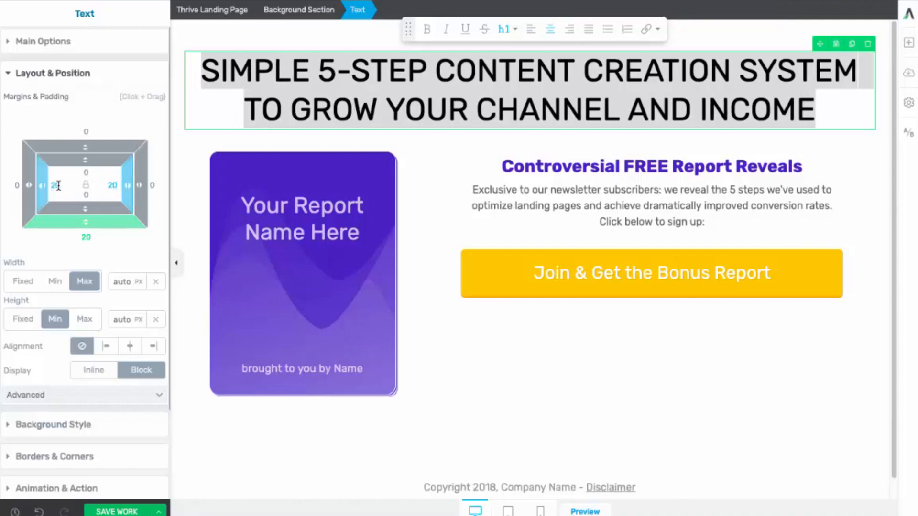
pyautogui.write('50')
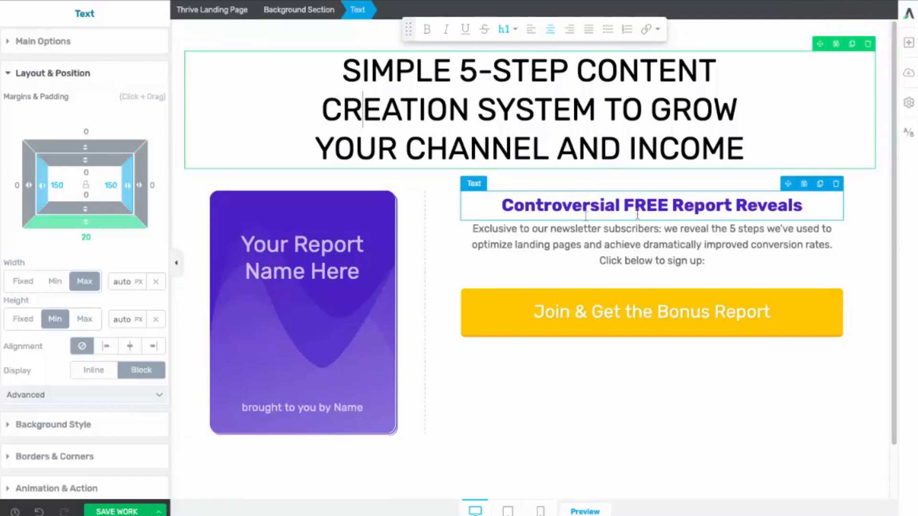
# Insert a Styled List element directly below the "Controversial FREE Report Reveals" subheading
pyautogui.click(496, 204)
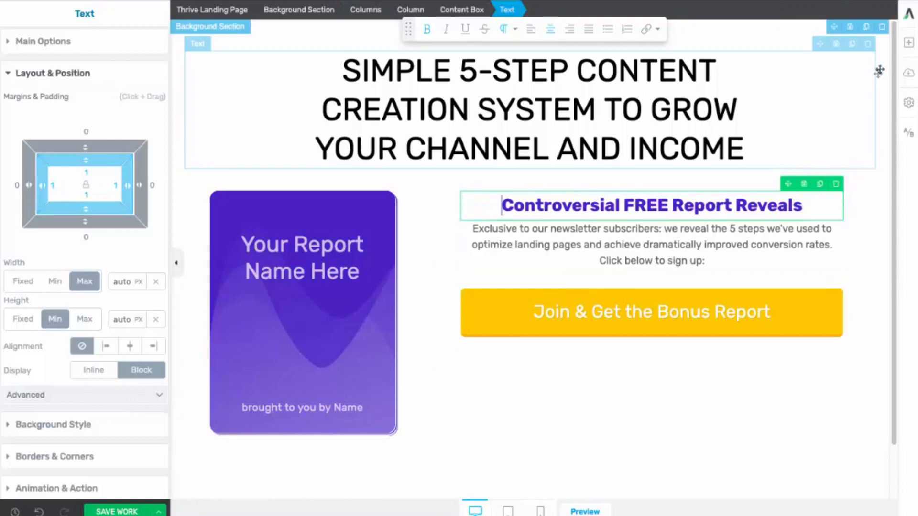
pyautogui.click(909, 45)
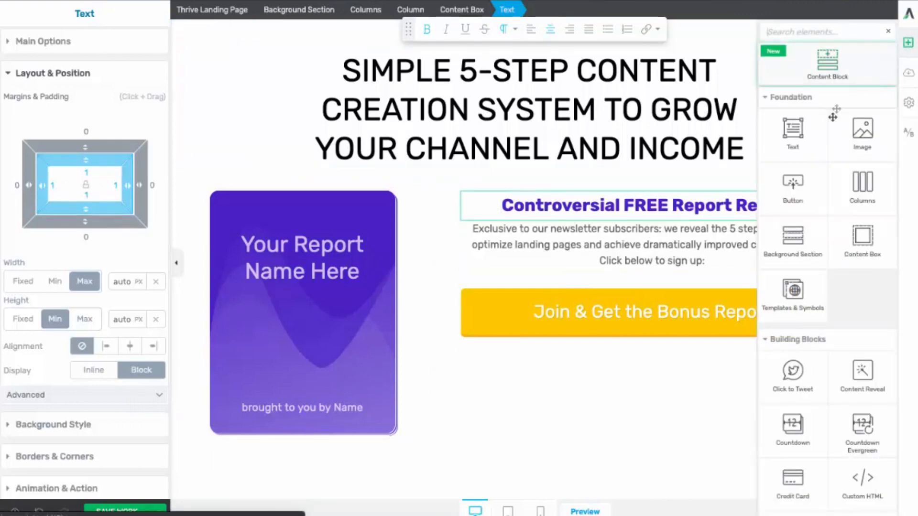
pyautogui.scroll(-10, 838, 209)
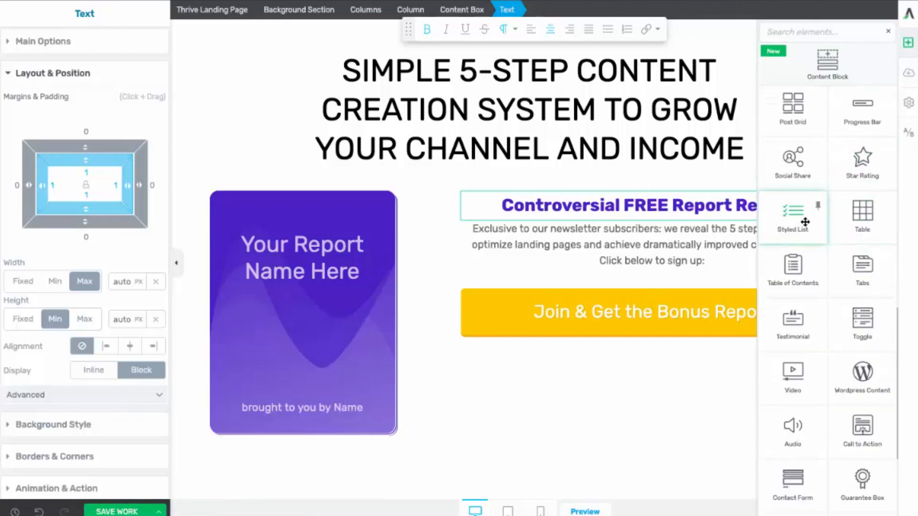
pyautogui.moveTo(805, 222); pyautogui.dragTo(661, 225)
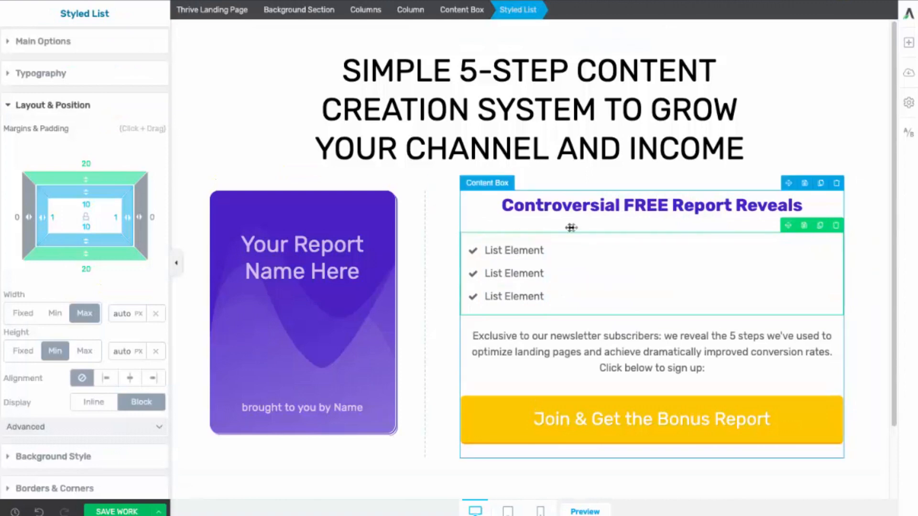
# Change the Styled List's grouped icons to the check-square-regular icon
pyautogui.click(473, 251)
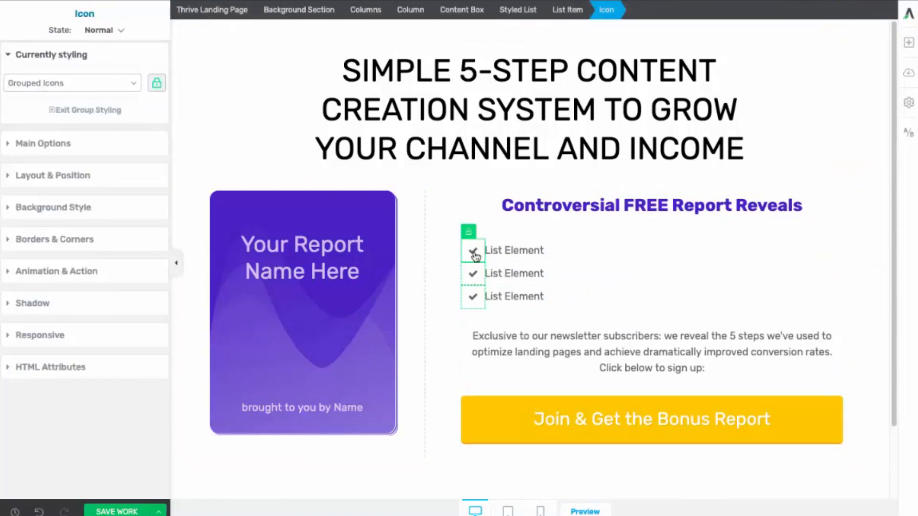
pyautogui.click(65, 152)
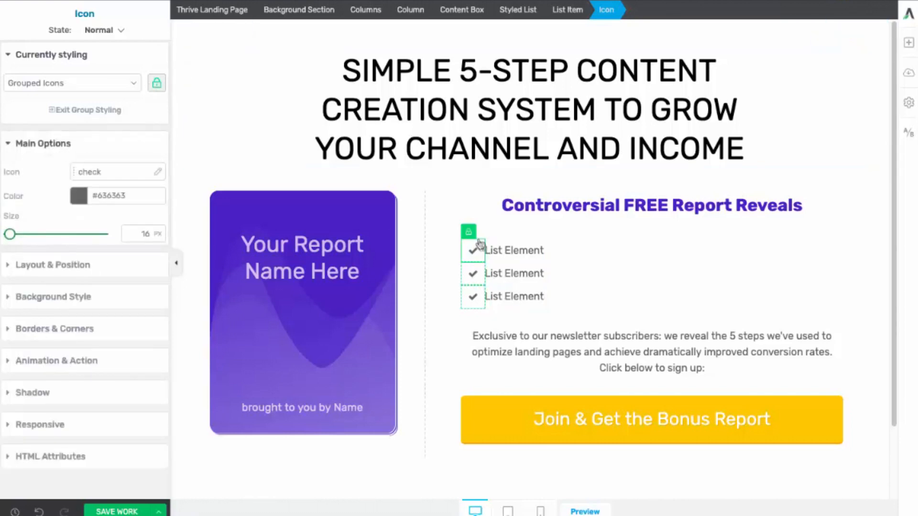
pyautogui.click(159, 173)
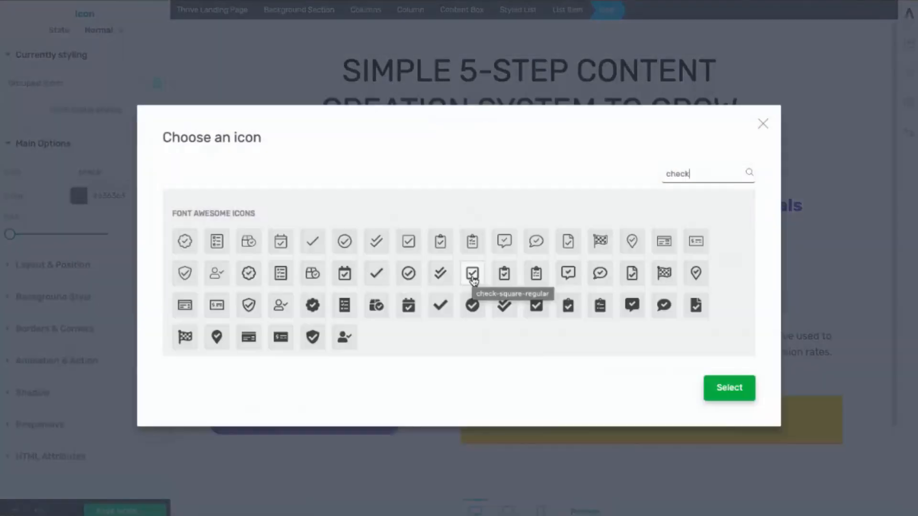
pyautogui.click(473, 280)
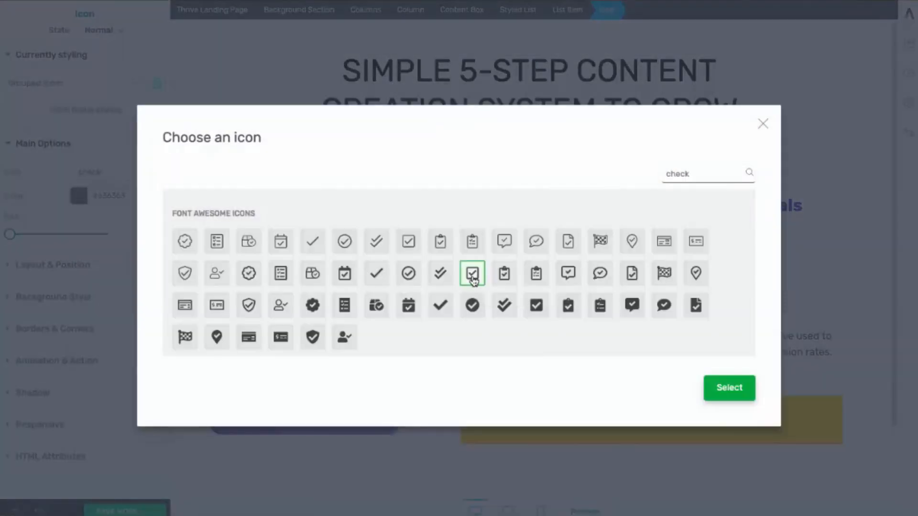
pyautogui.click(729, 388)
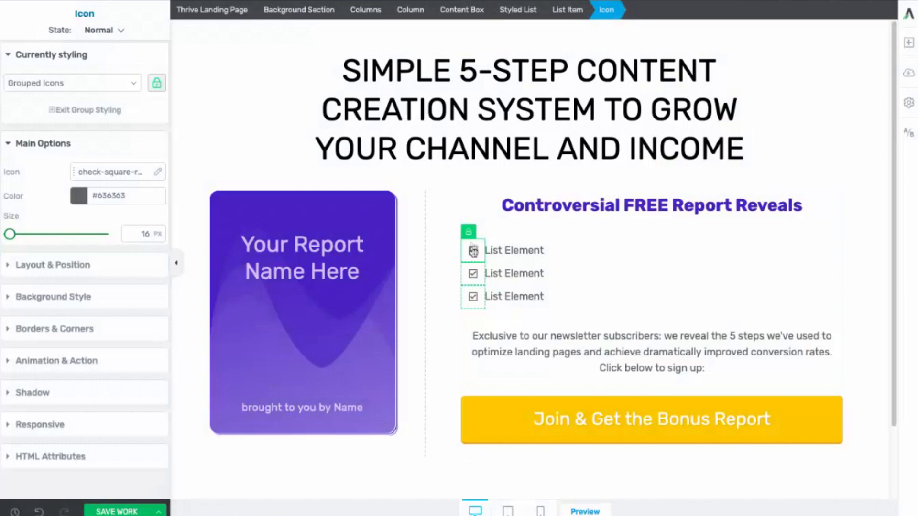
# Set the list icons' size to 34 px and the grouped list texts' font size to 24 px
pyautogui.moveTo(10, 235)
pyautogui.mouseDown()
pyautogui.moveTo(31, 236)
pyautogui.moveTo(11, 233)
pyautogui.mouseUp()
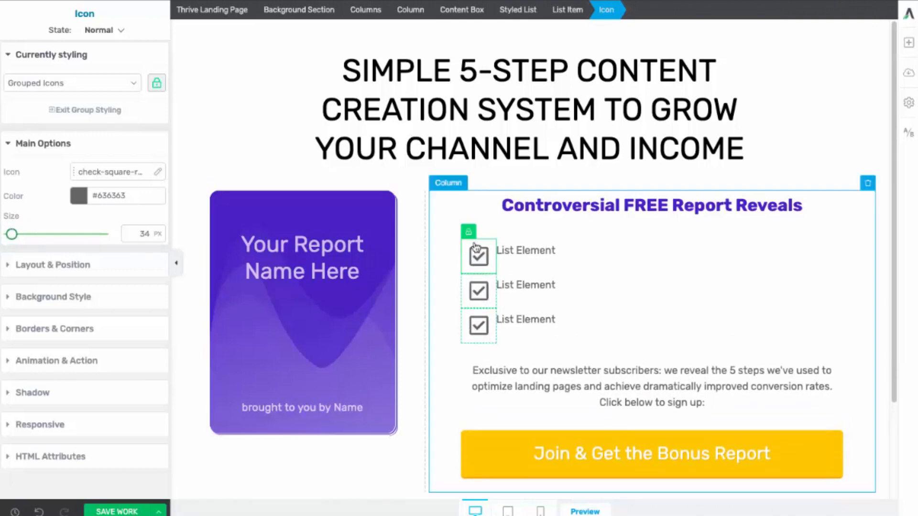
pyautogui.click(552, 251)
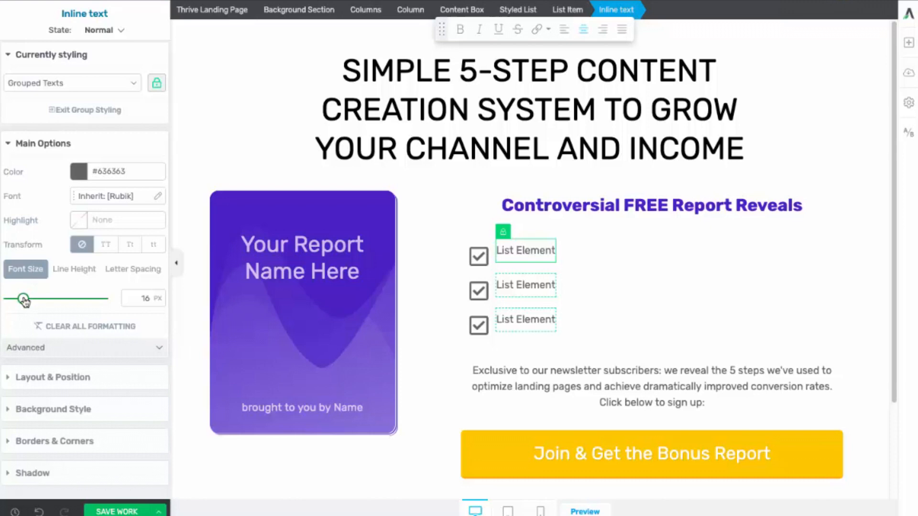
pyautogui.moveTo(24, 300); pyautogui.dragTo(31, 300)
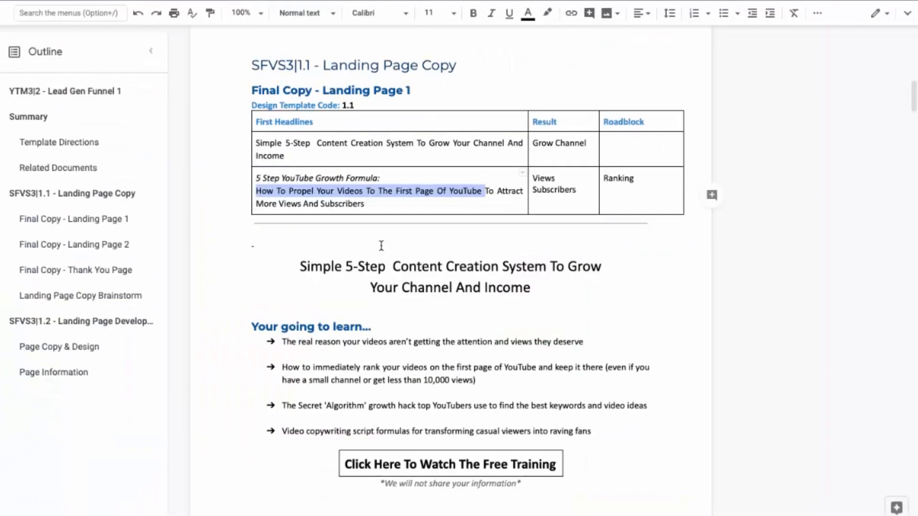
# Replace the three placeholder list items with the first three "Your going to learn..." bullets from the copy document
pyautogui.scroll(-4, 381, 246)
pyautogui.tripleClick(281, 149)
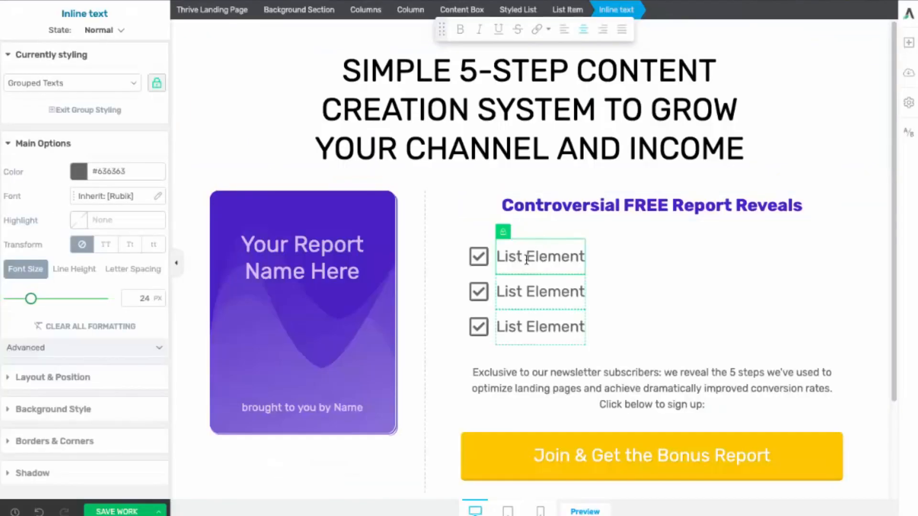
pyautogui.press('super+a')
pyautogui.press('super+v')
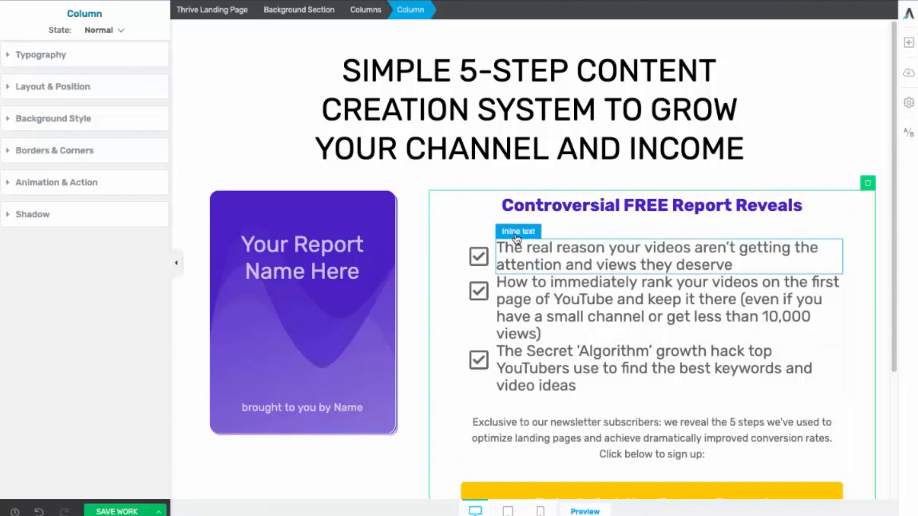
# Add a fourth list item, "Video copywriting script formulas for transforming casual viewers into raving fans", and left-align its text
pyautogui.click(560, 239)
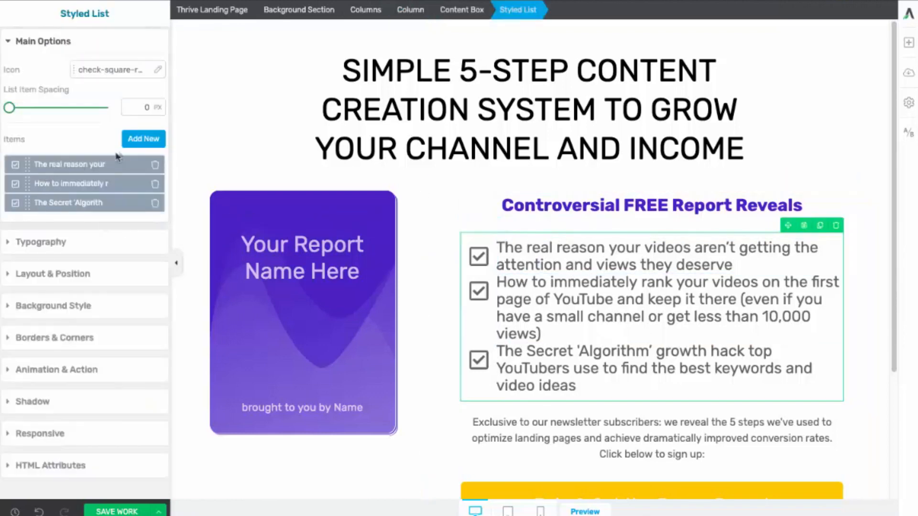
pyautogui.click(152, 141)
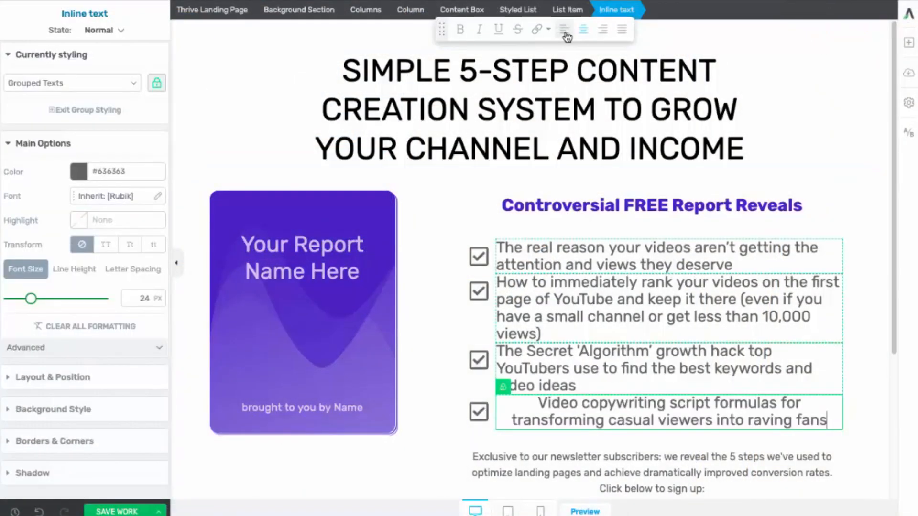
pyautogui.click(565, 31)
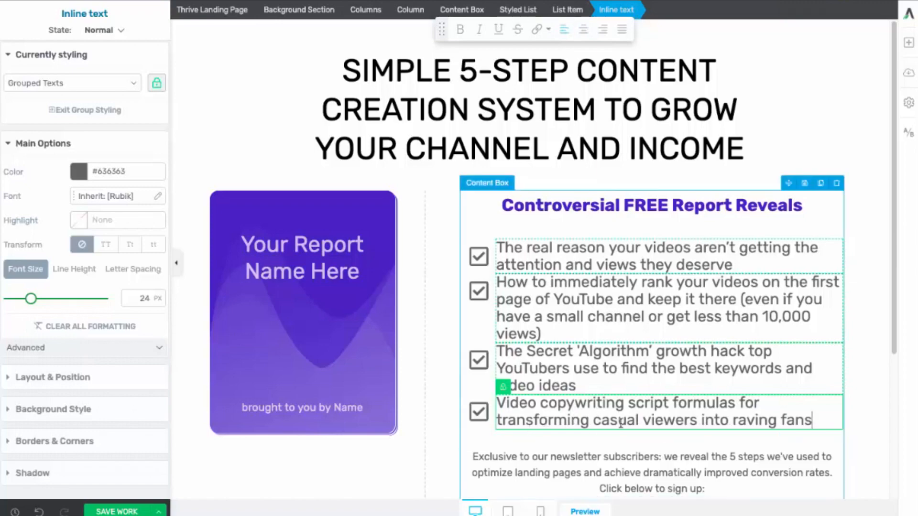
# Set the bottom margin of the grouped list texts to 14 to space out the items
pyautogui.scroll(-1, 666, 416)
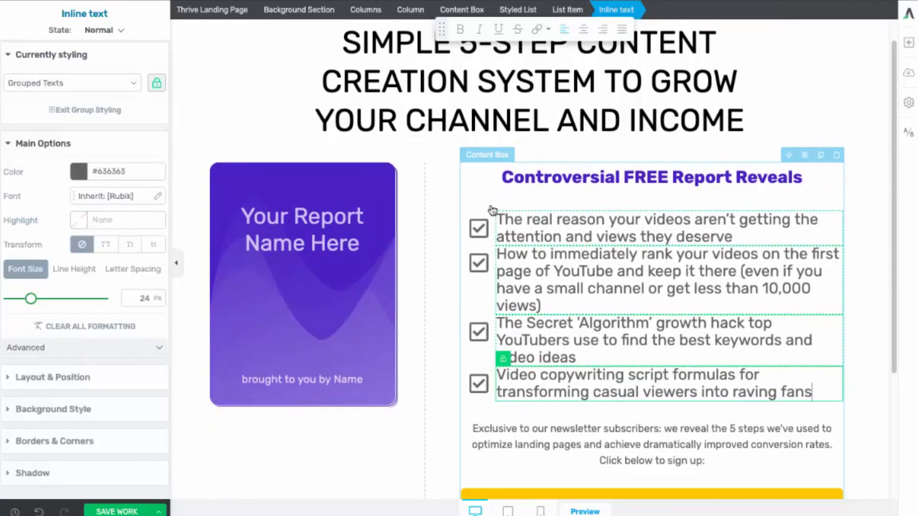
pyautogui.click(436, 232)
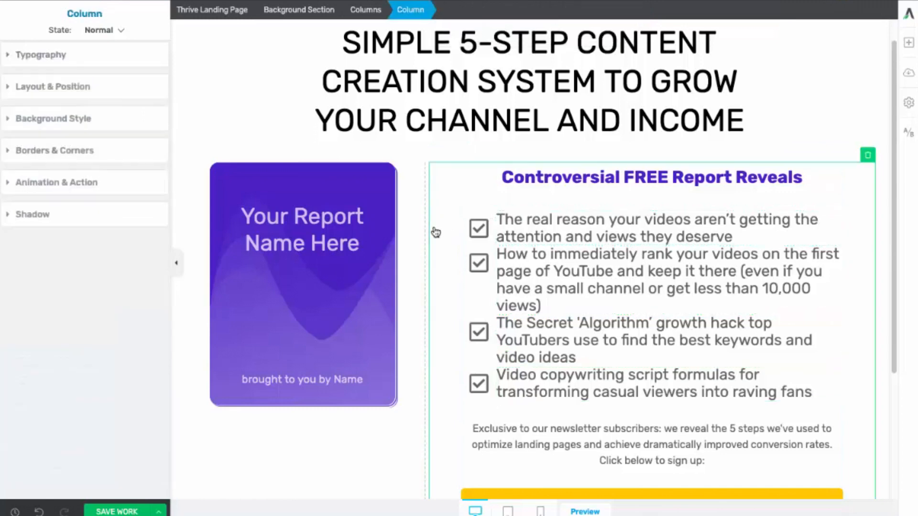
pyautogui.click(575, 219)
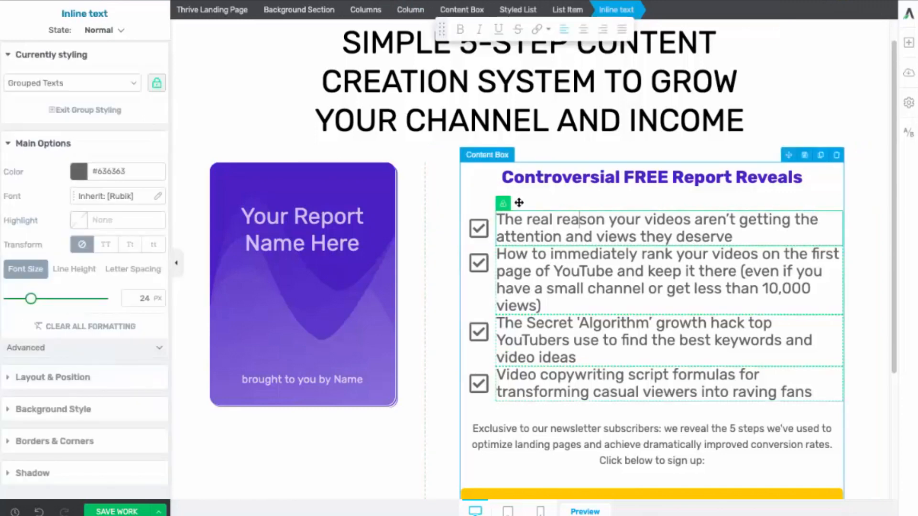
pyautogui.click(520, 210)
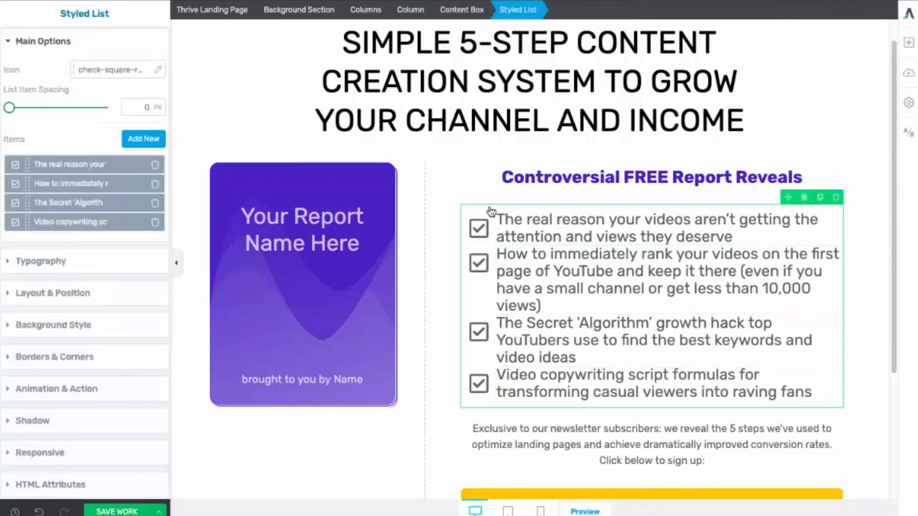
pyautogui.click(575, 220)
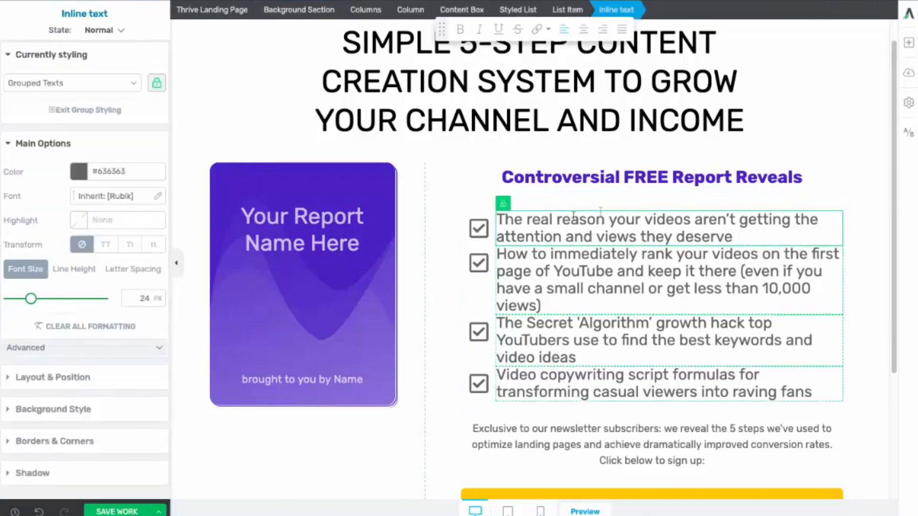
pyautogui.click(574, 271)
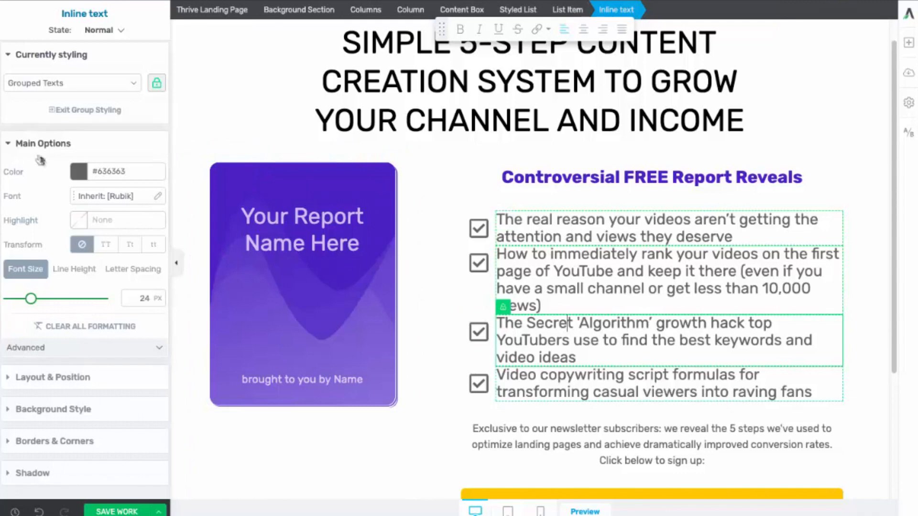
pyautogui.click(9, 146)
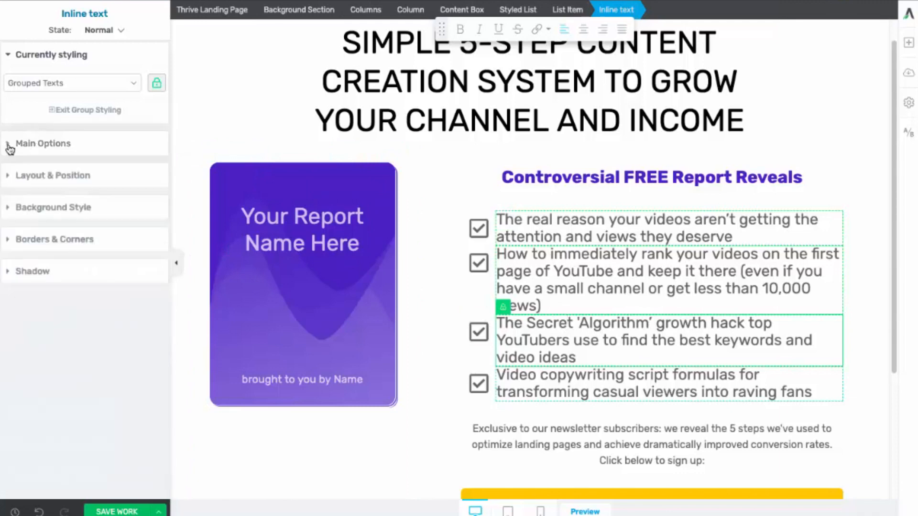
pyautogui.click(8, 178)
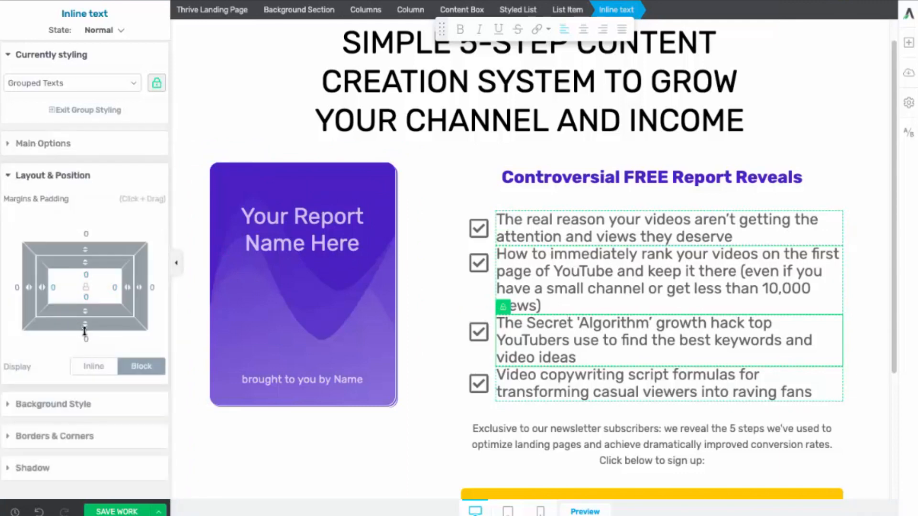
pyautogui.moveTo(85, 327); pyautogui.dragTo(86, 344)
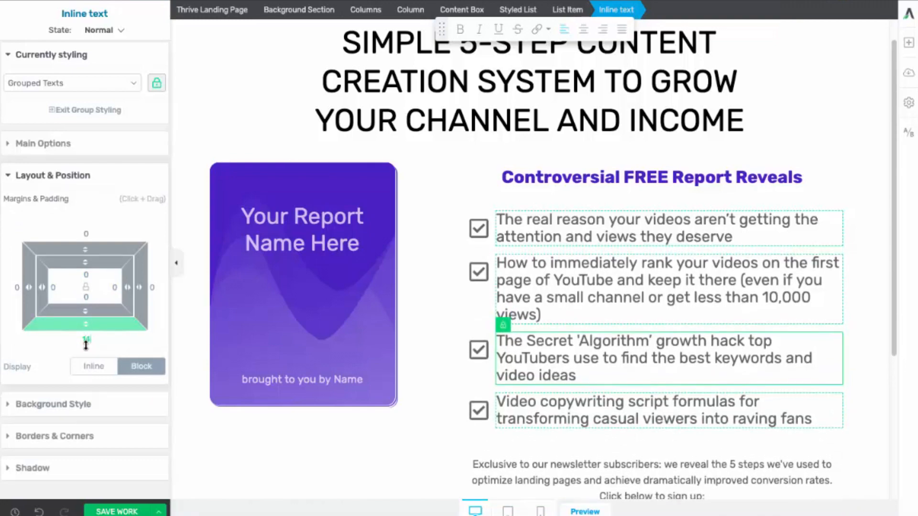
# Move the "Exclusive to our newsletter subscribers" paragraph directly below the "Join & Get the Bonus Report" button
pyautogui.scroll(-2, 651, 311)
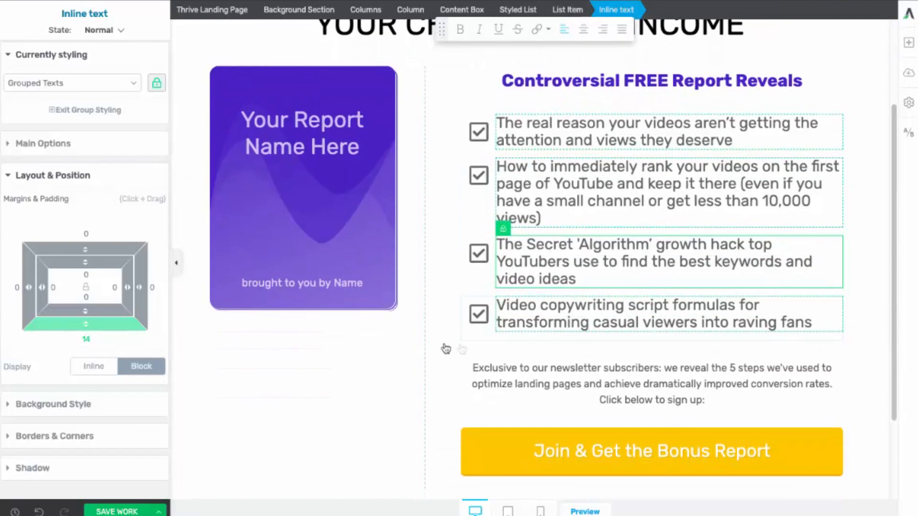
pyautogui.scroll(-1, 508, 358)
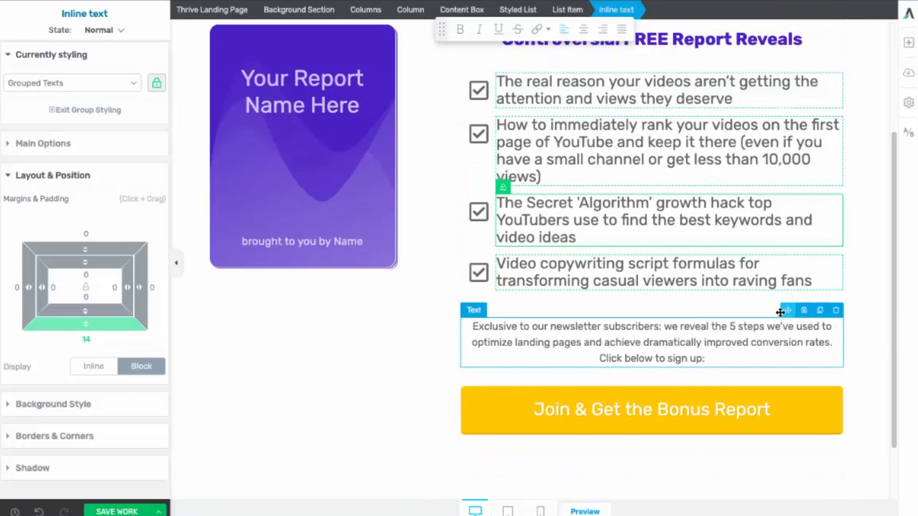
pyautogui.moveTo(788, 311); pyautogui.dragTo(713, 434)
# Replace the paragraph below the button with the italic text "**We will not spam you**" and set its top margin to -10
pyautogui.click(668, 403)
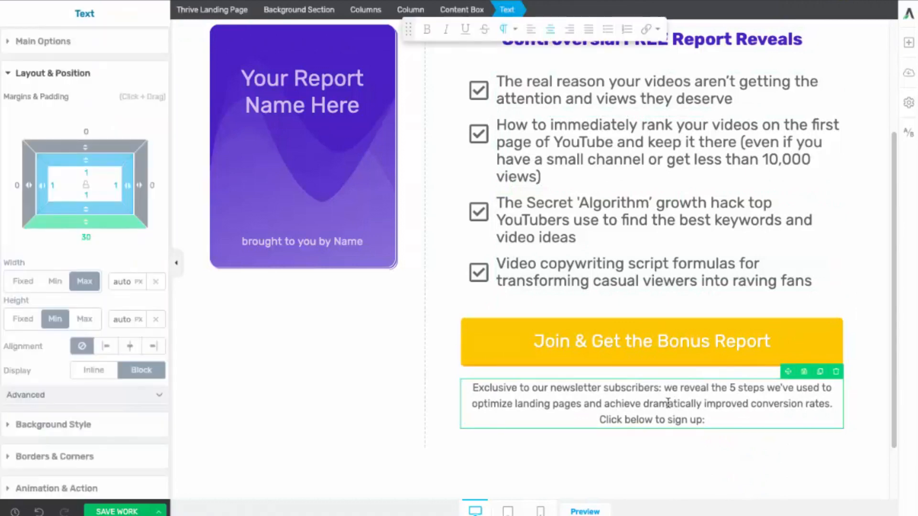
pyautogui.tripleClick(668, 402)
pyautogui.write('**We will not spam you**')
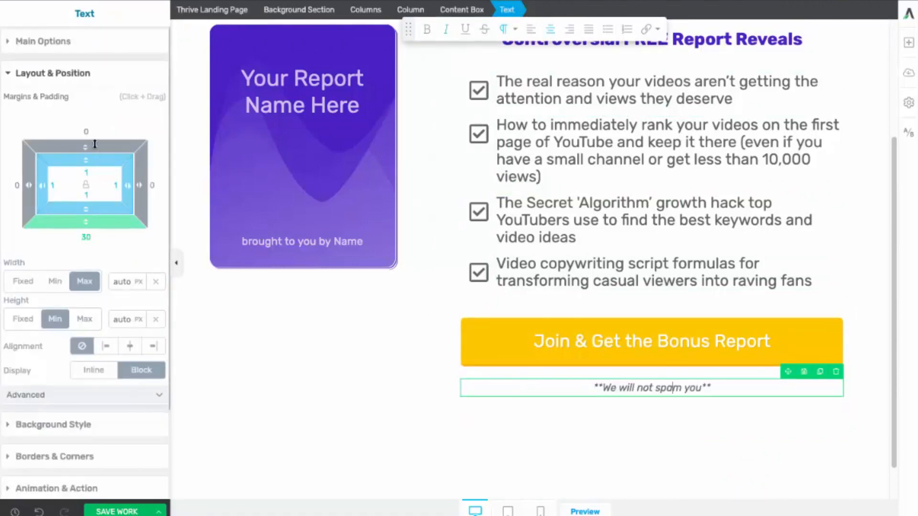
pyautogui.moveTo(85, 145); pyautogui.dragTo(86, 151)
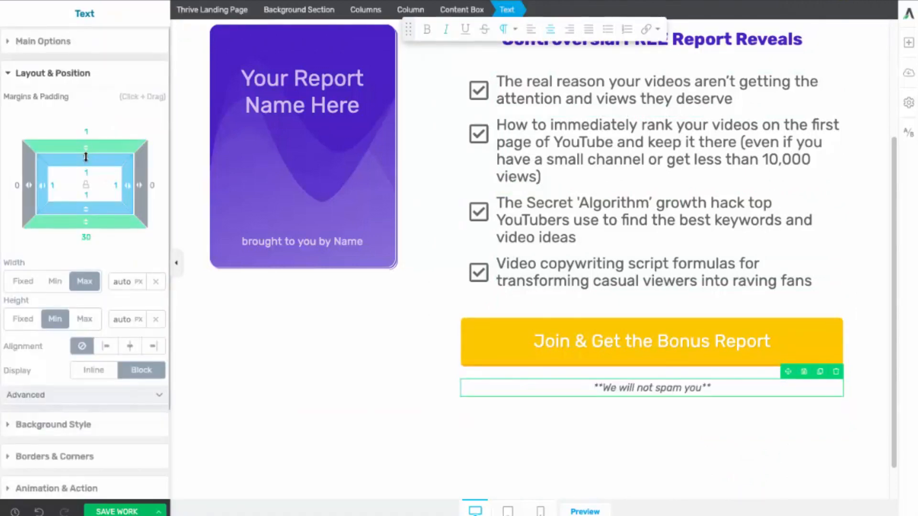
pyautogui.moveTo(85, 147); pyautogui.dragTo(85, 161)
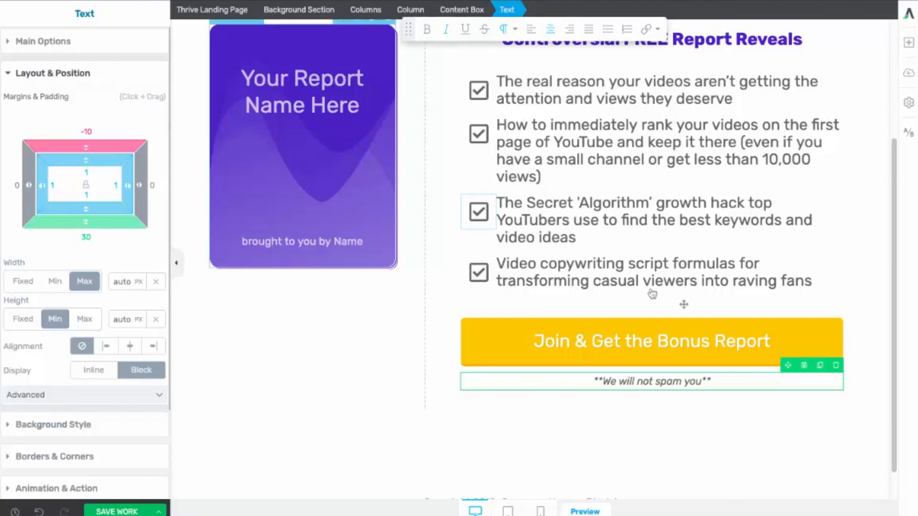
# Change the yellow button's text to "Watch The Training Now"
pyautogui.click(650, 352)
pyautogui.tripleClick(647, 344)
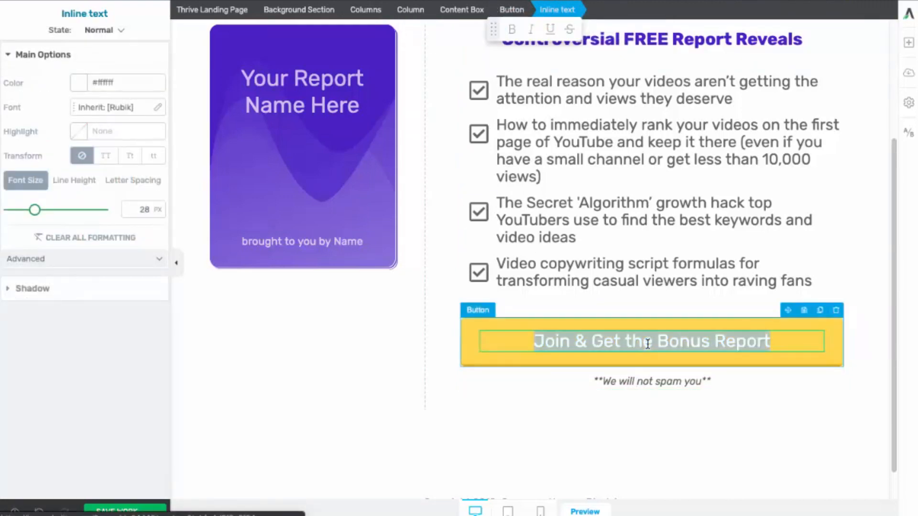
pyautogui.write('Watch The Training Now')
# Change the "Watch The Training Now" button's click action to open the Thrive Leads ThriveBox "YTM - Demo"
pyautogui.click(478, 357)
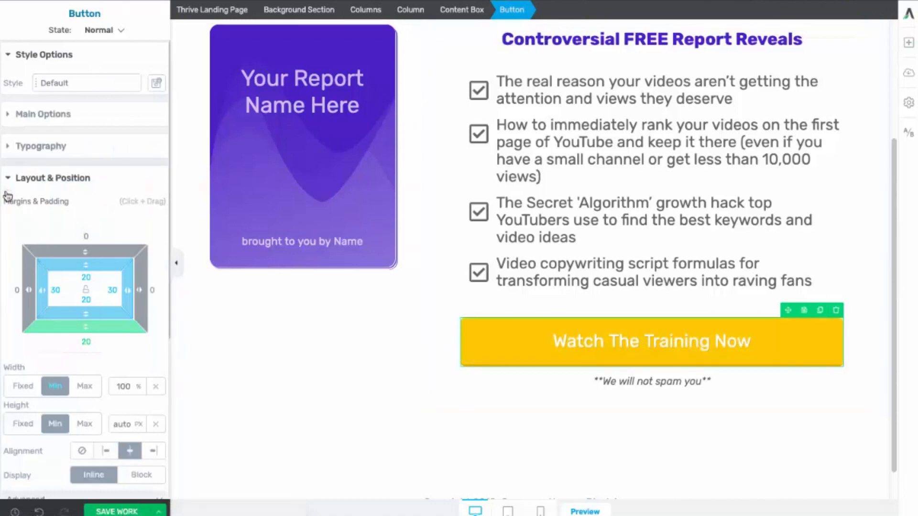
pyautogui.click(9, 177)
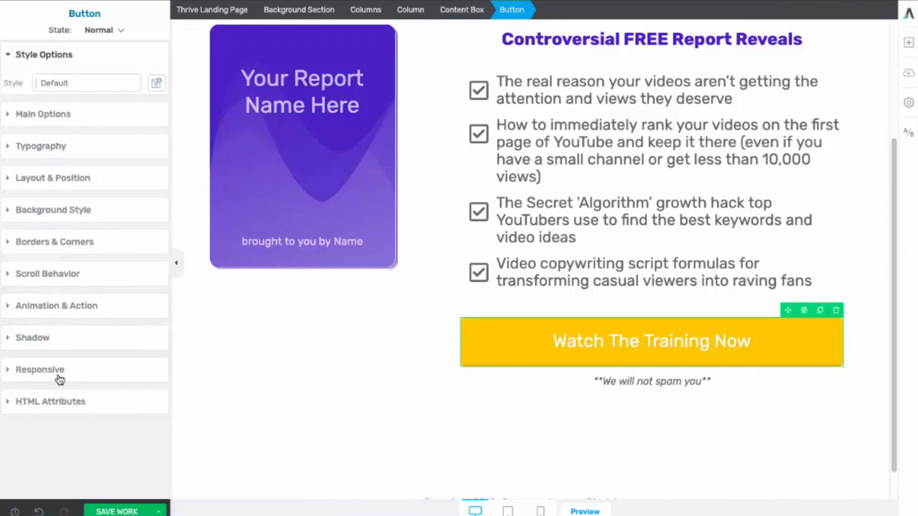
pyautogui.click(65, 310)
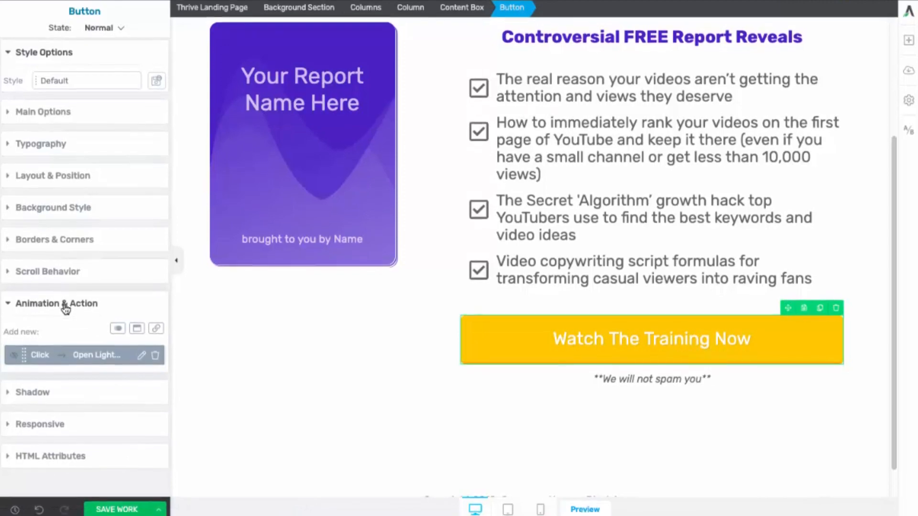
pyautogui.click(142, 359)
pyautogui.scroll(-2, 94, 341)
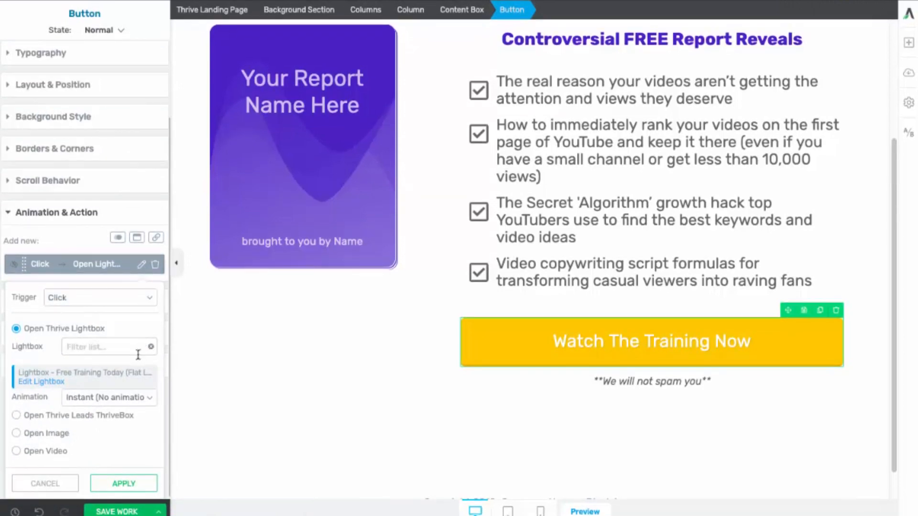
pyautogui.click(94, 415)
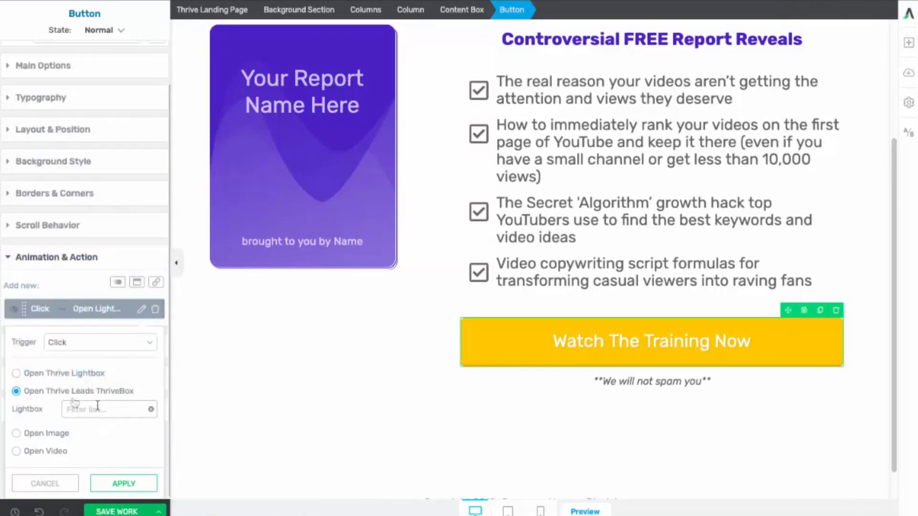
pyautogui.click(124, 412)
pyautogui.scroll(-3, 101, 459)
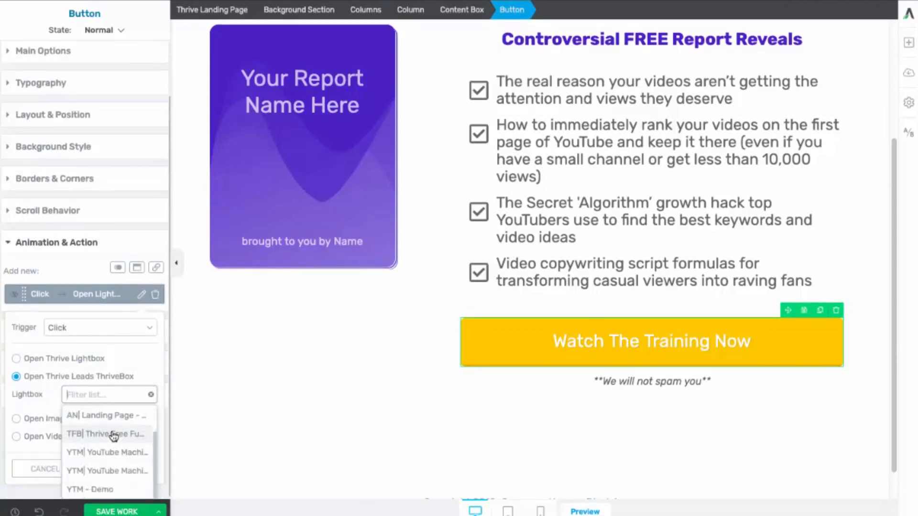
pyautogui.click(98, 492)
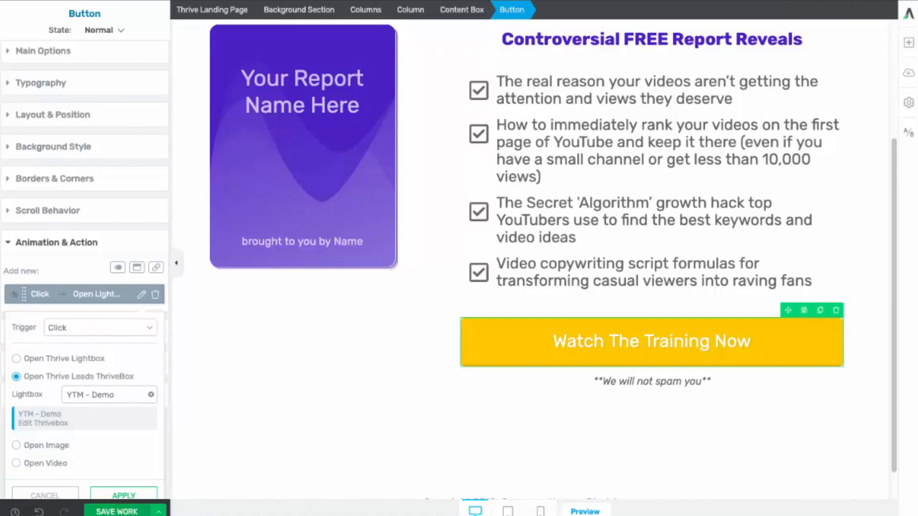
# Replace the "Controversial FREE Report Reveals" heading with "What you'll learn on the free training..."
pyautogui.scroll(2, 109, 309)
pyautogui.scroll(3, 498, 342)
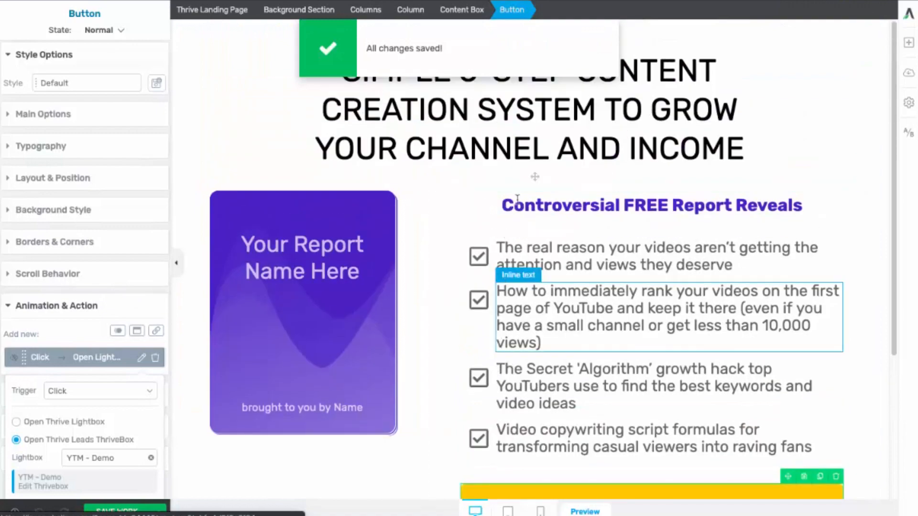
pyautogui.tripleClick(627, 200)
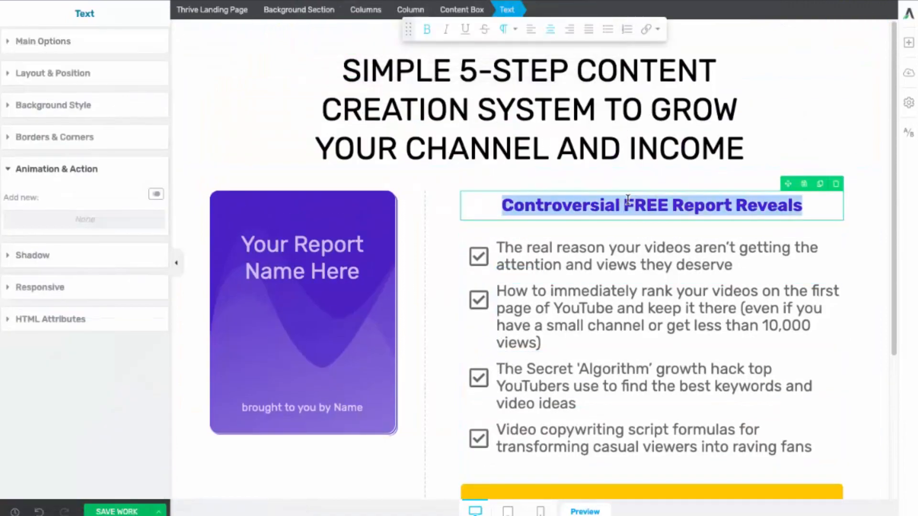
pyautogui.write("What you'll learn on the free training...")
# Insert an image above the report cover, searching the media library for "YTm" and choosing the analytics graph thumbnail with the play icon
pyautogui.scroll(-1, 435, 231)
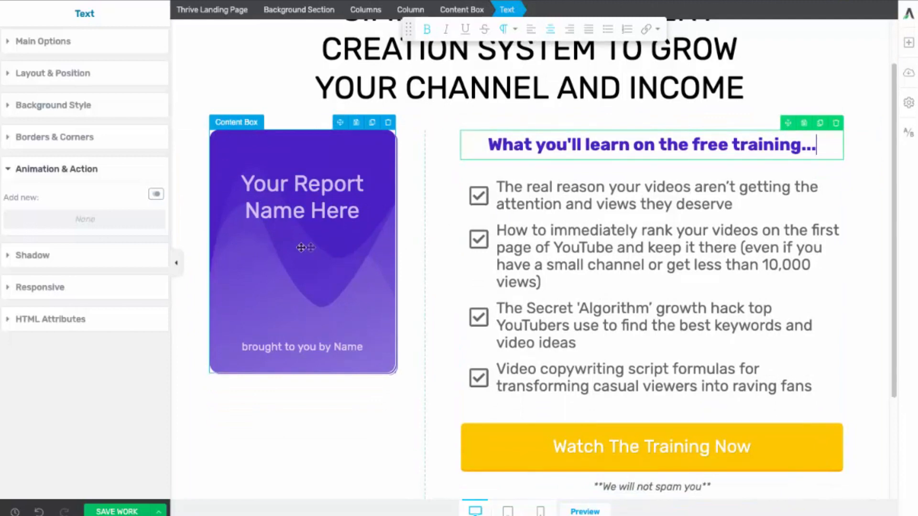
pyautogui.click(301, 250)
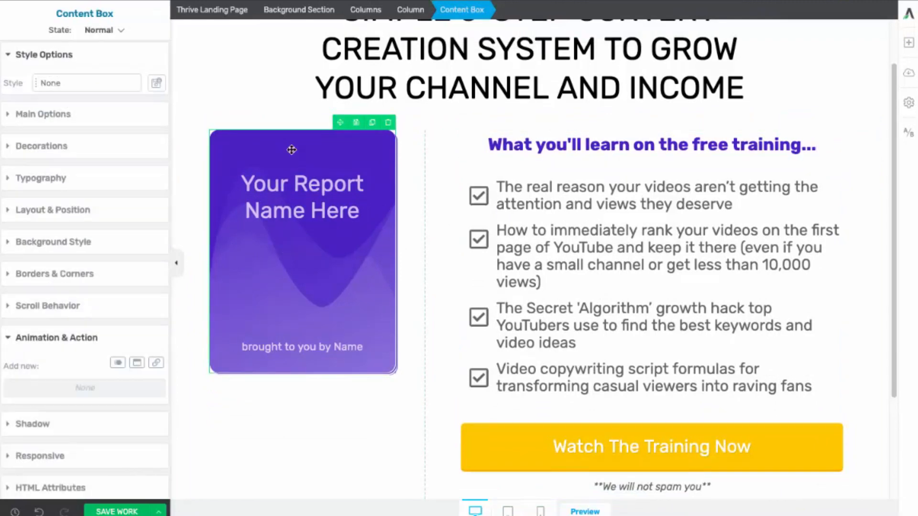
pyautogui.click(909, 44)
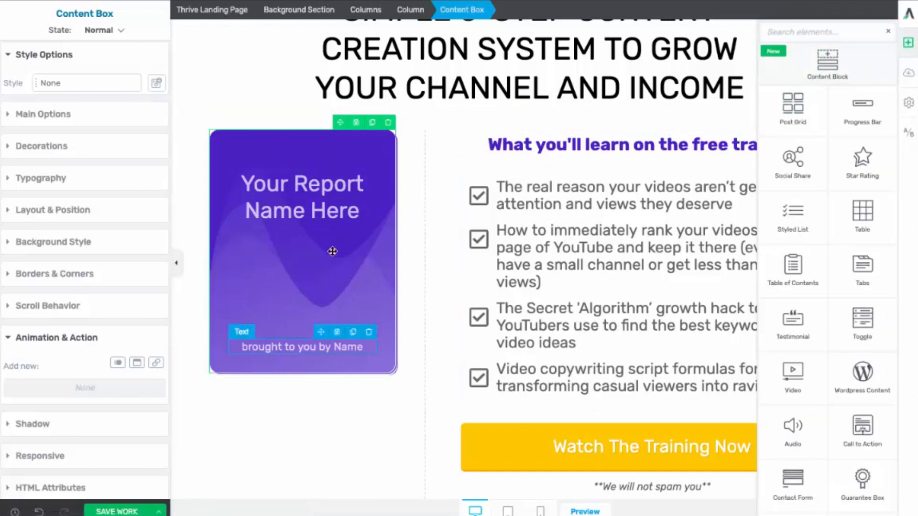
pyautogui.scroll(3, 822, 158)
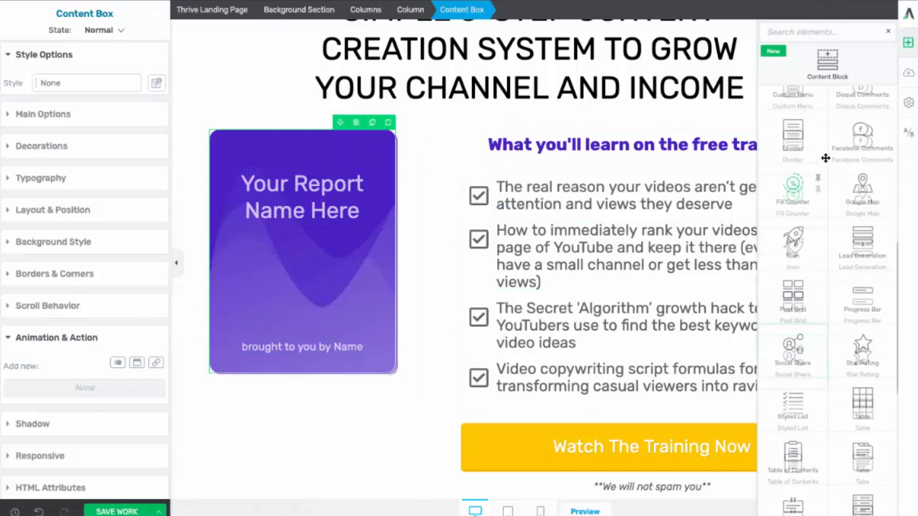
pyautogui.scroll(5, 825, 158)
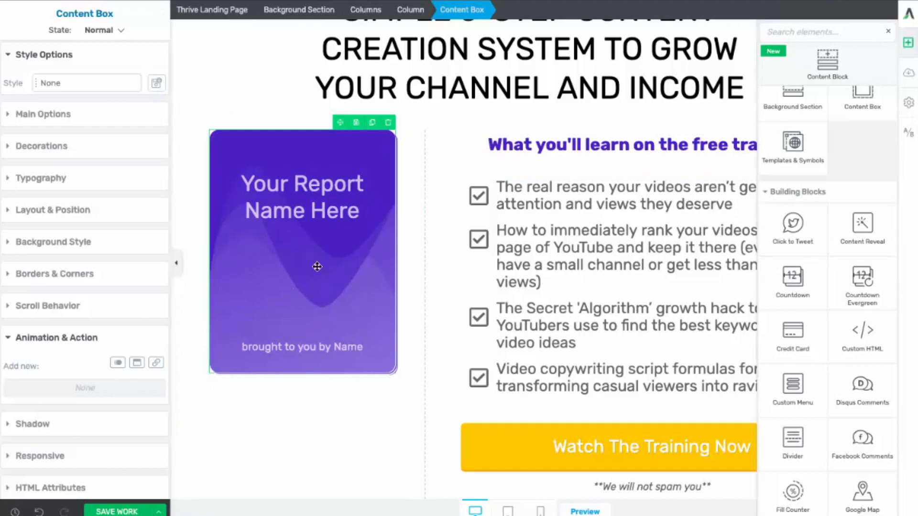
pyautogui.scroll(3, 805, 241)
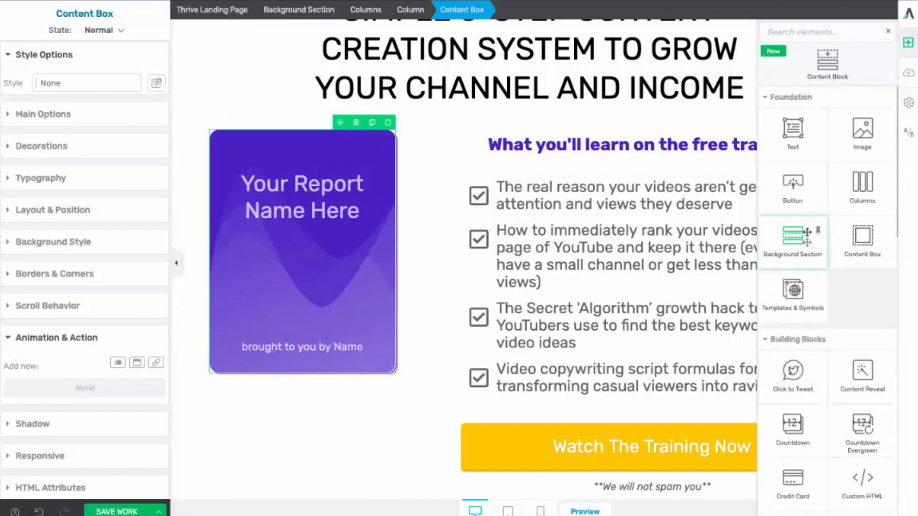
pyautogui.moveTo(685, 151); pyautogui.dragTo(311, 139)
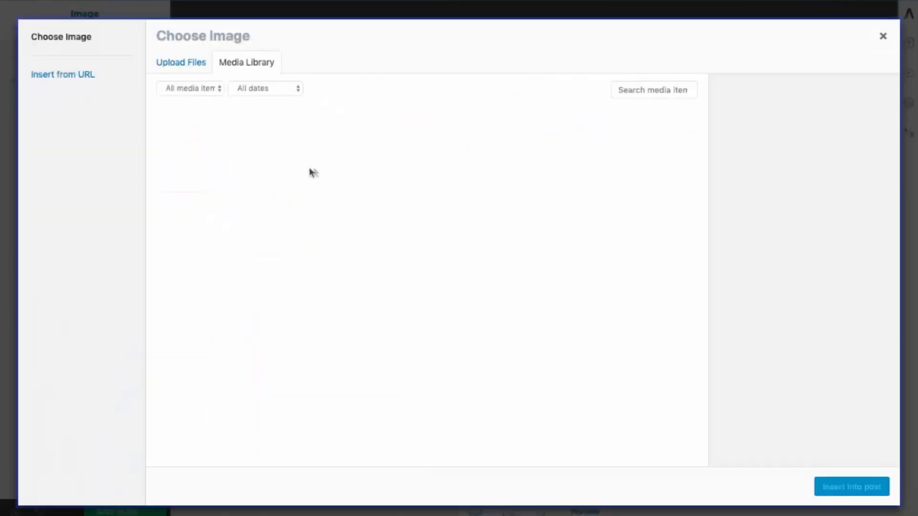
pyautogui.write('YTm')
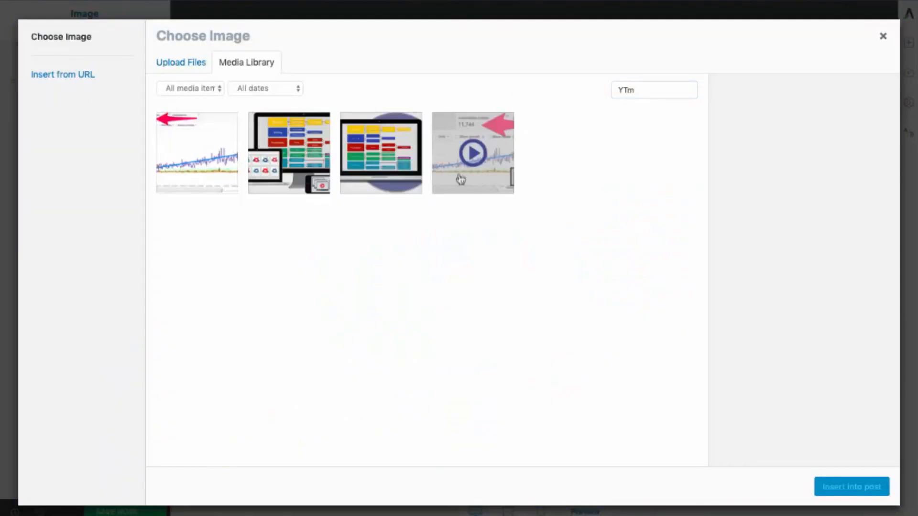
pyautogui.click(461, 174)
pyautogui.click(854, 488)
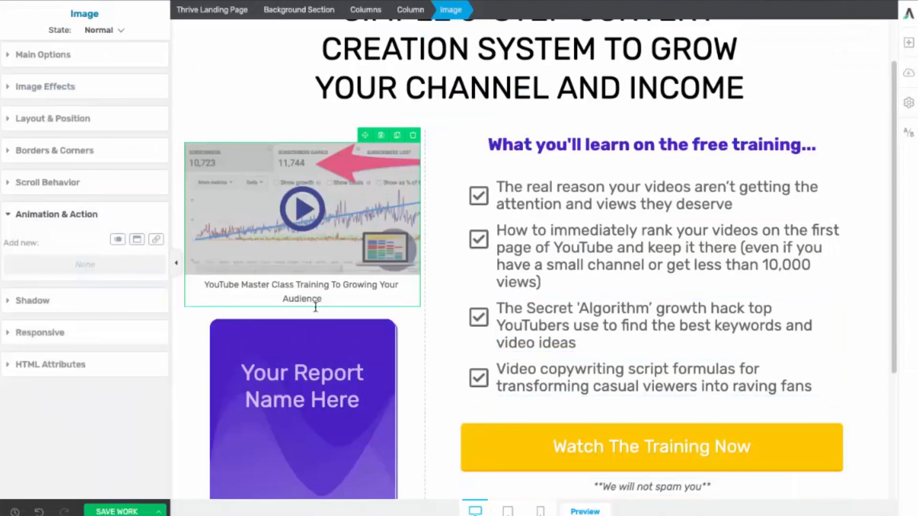
# Delete the "Your Report Name Here" content box and select the training image above it
pyautogui.scroll(-2, 316, 307)
pyautogui.click(409, 240)
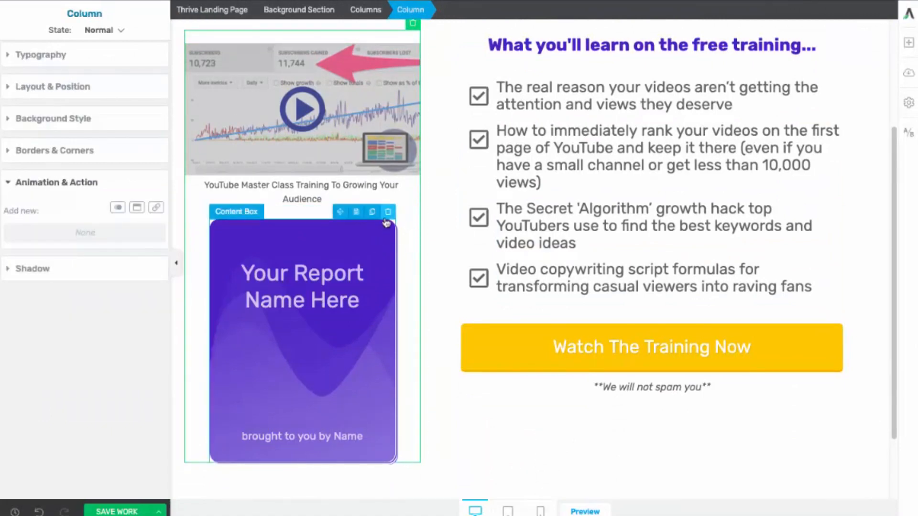
pyautogui.click(388, 213)
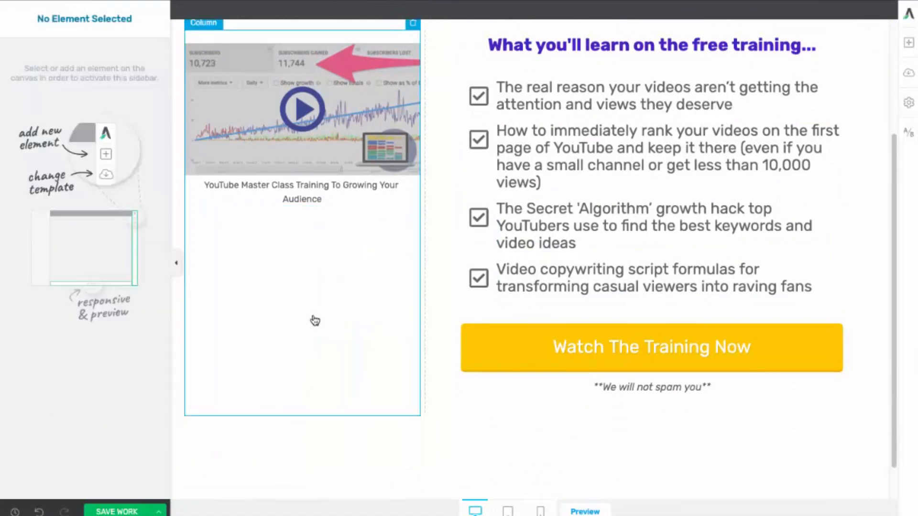
pyautogui.click(315, 321)
pyautogui.scroll(1, 328, 350)
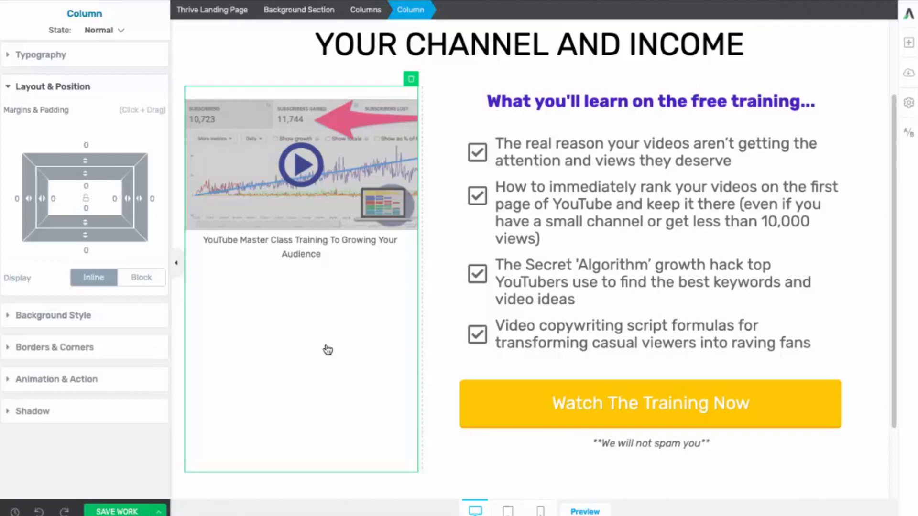
pyautogui.click(313, 189)
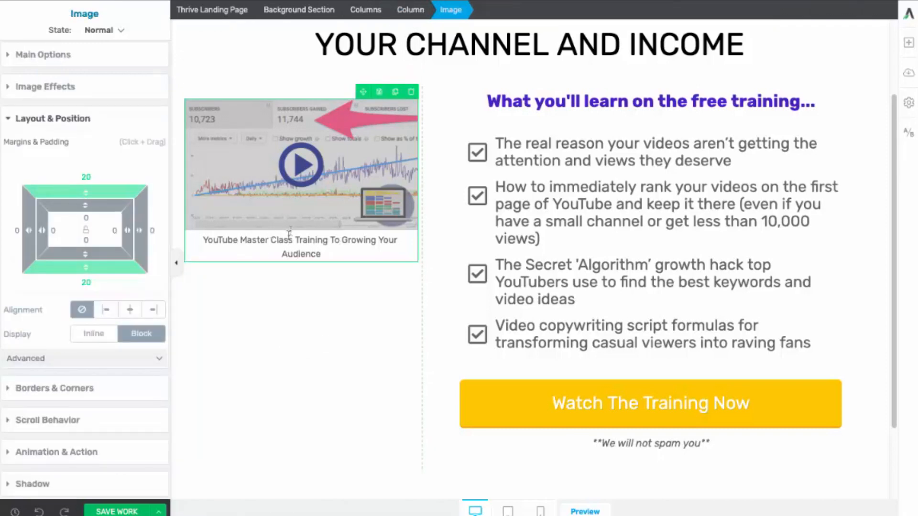
pyautogui.click(57, 59)
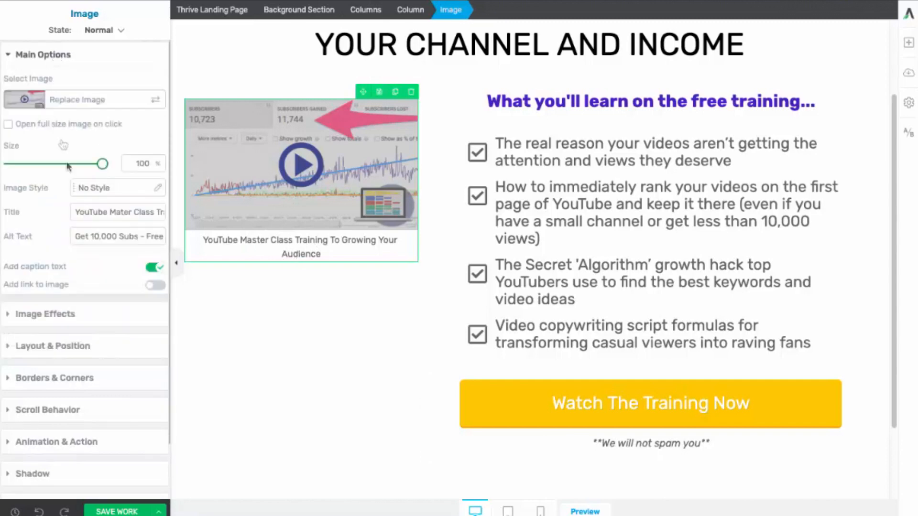
pyautogui.click(155, 268)
pyautogui.click(157, 269)
pyautogui.scroll(-1, 152, 271)
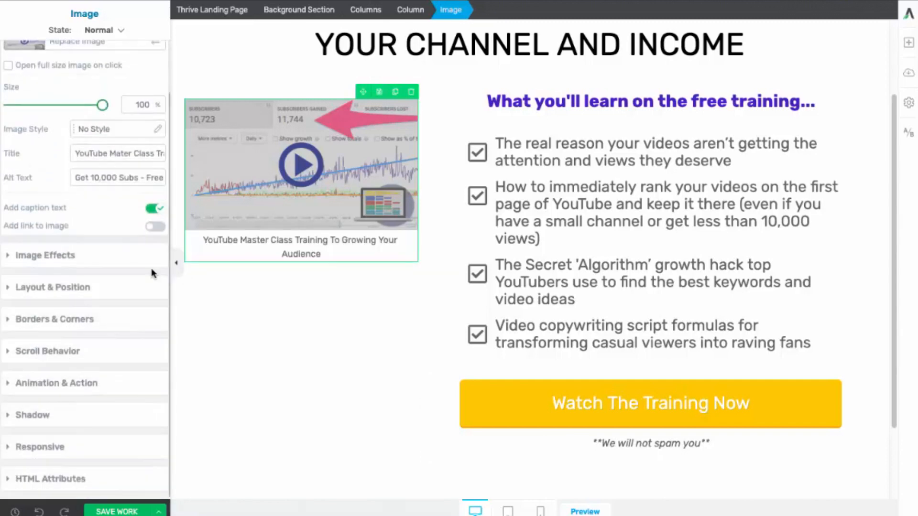
# Set the training image's top margin to 129 and widen its column towards the bullet list
pyautogui.click(57, 289)
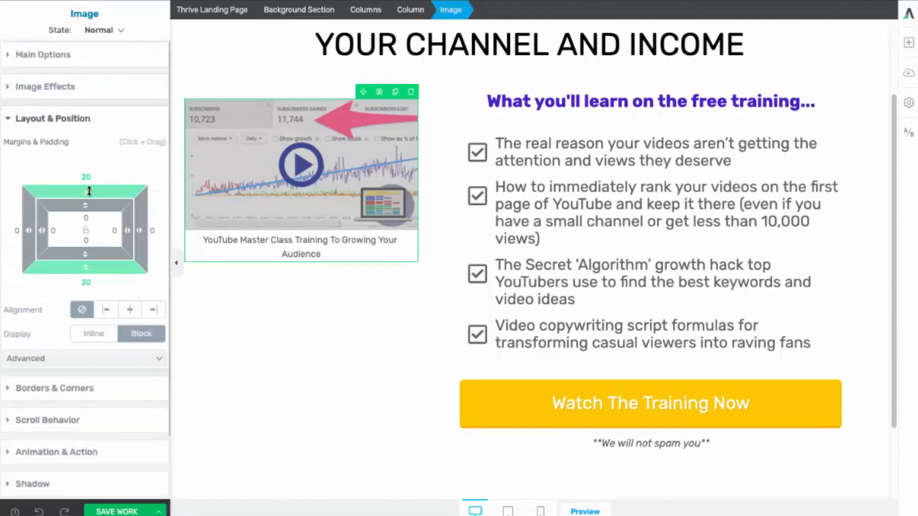
pyautogui.moveTo(85, 191); pyautogui.dragTo(94, 99)
pyautogui.press('Up')
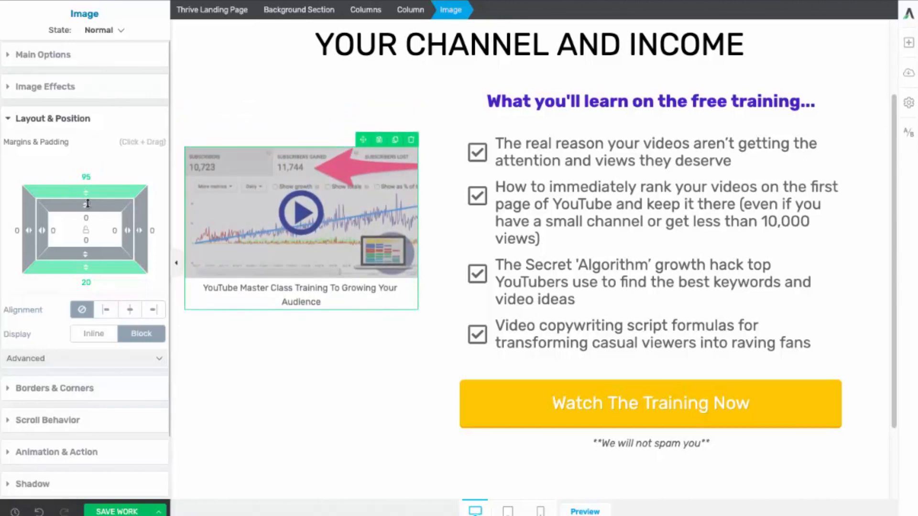
pyautogui.moveTo(85, 188); pyautogui.dragTo(87, 146)
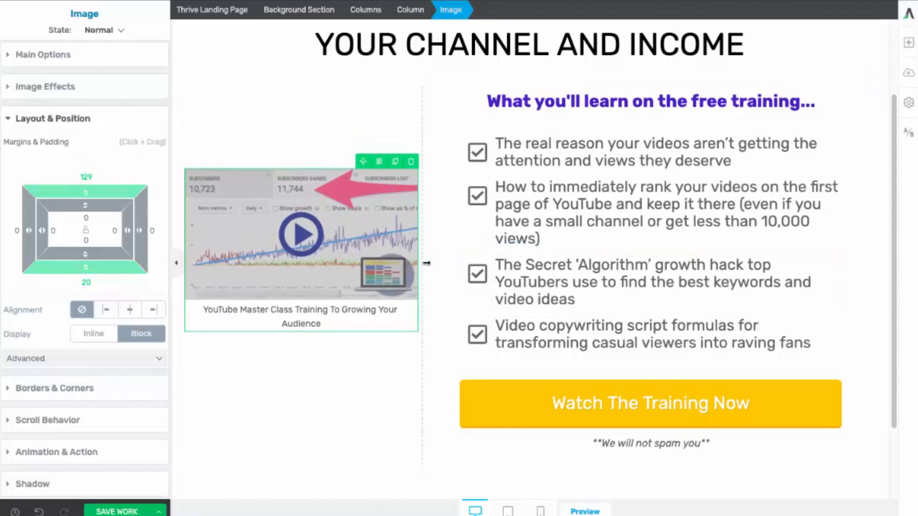
pyautogui.moveTo(422, 262); pyautogui.dragTo(484, 255)
# Move the "Watch The Training Now" button below both columns at full width, with the "**We will not spam you**" text directly beneath it
pyautogui.scroll(-3, 639, 317)
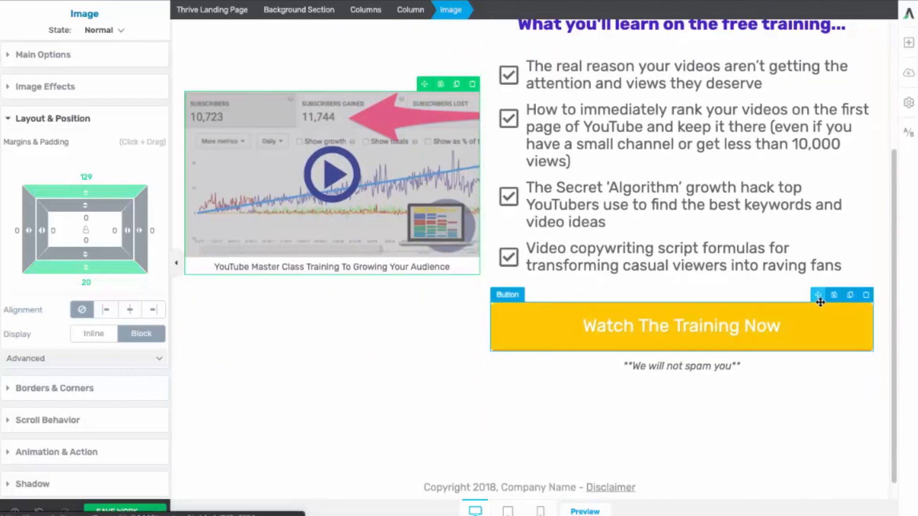
pyautogui.moveTo(817, 294); pyautogui.dragTo(467, 386)
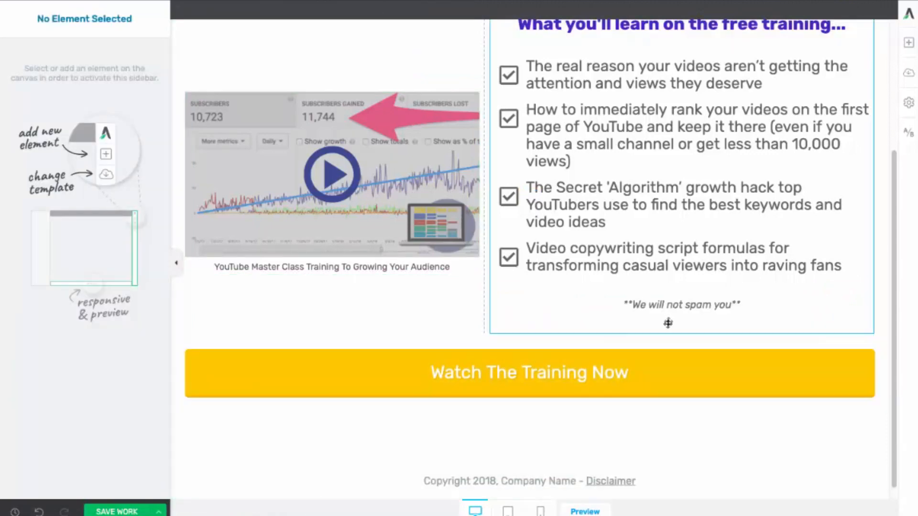
pyautogui.moveTo(818, 294); pyautogui.dragTo(627, 383)
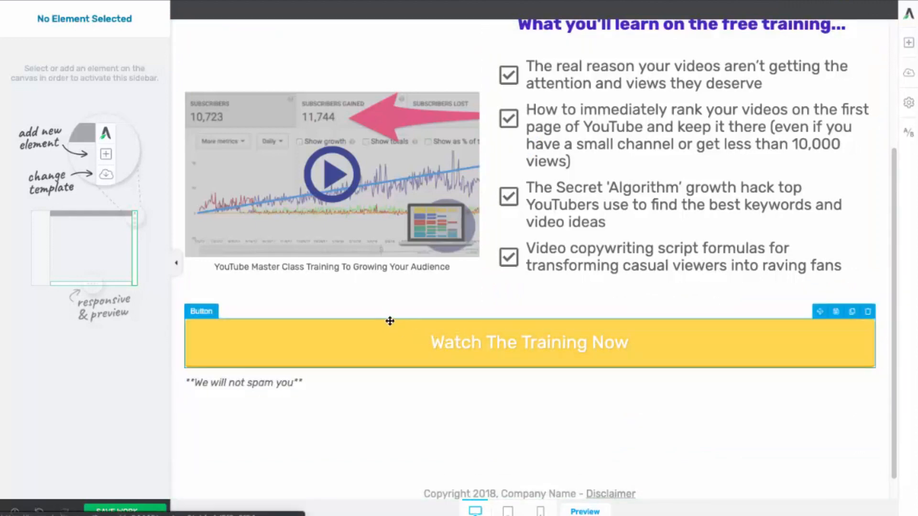
# Set the "Watch The Training Now" button's top margin to -23 to bring it closer to the columns
pyautogui.click(389, 322)
pyautogui.moveTo(85, 251); pyautogui.dragTo(92, 279)
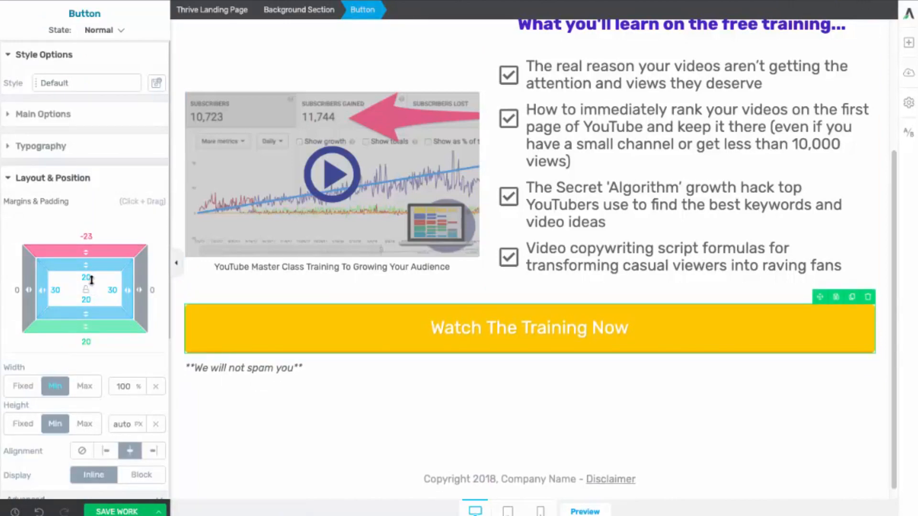
# Center the "**We will not spam you**" text beneath the "Watch The Training Now" button
pyautogui.scroll(4, 491, 98)
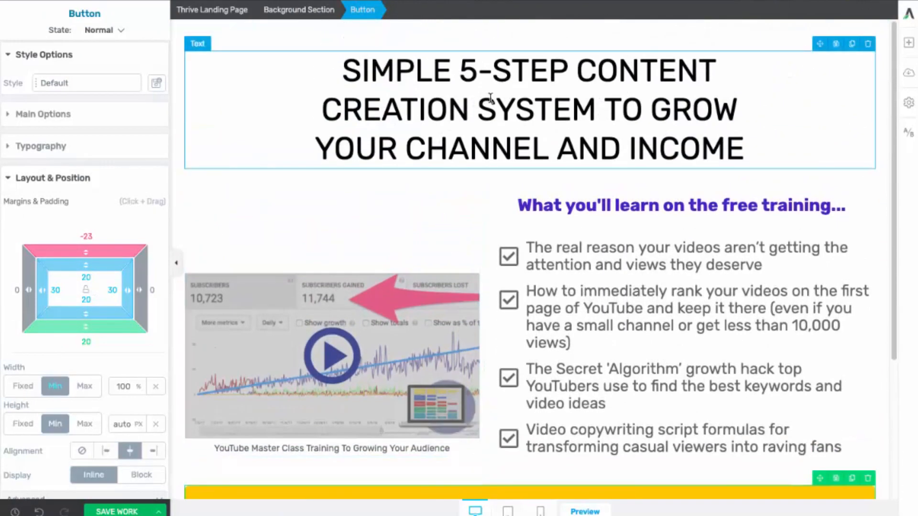
pyautogui.scroll(-2, 540, 218)
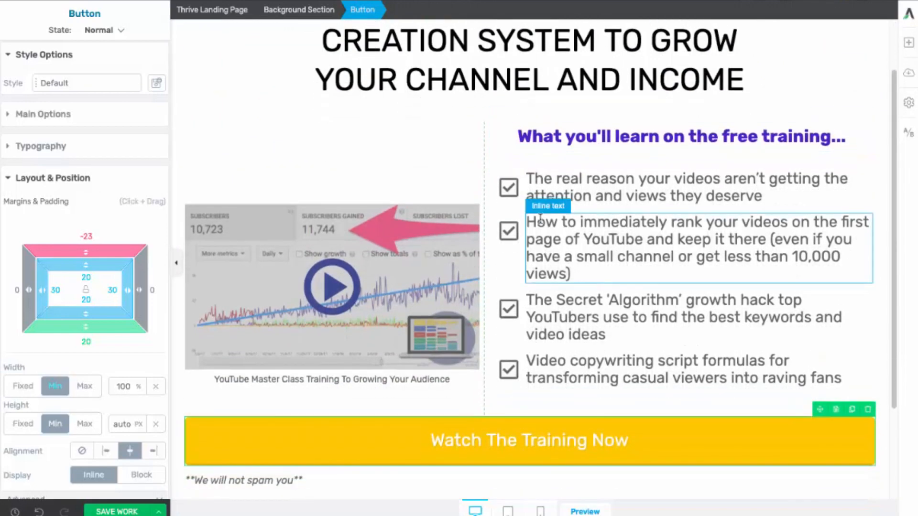
pyautogui.scroll(-1, 540, 219)
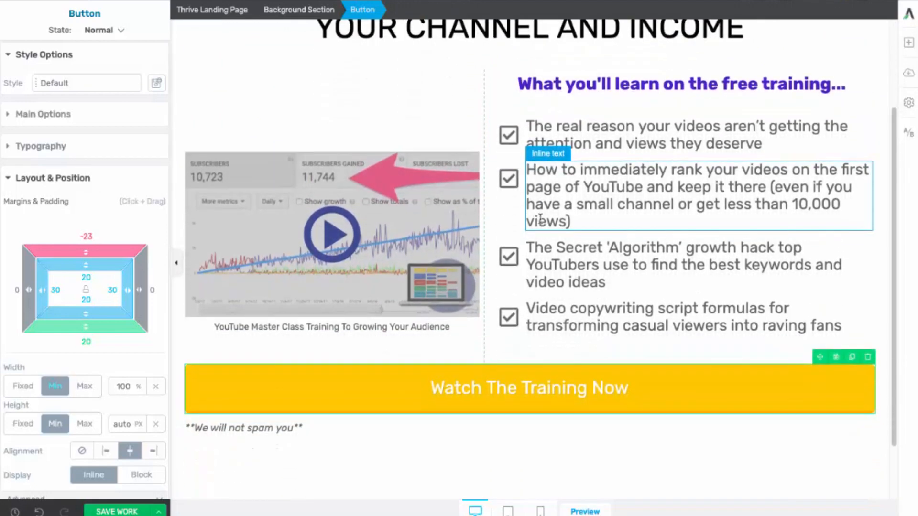
pyautogui.click(316, 433)
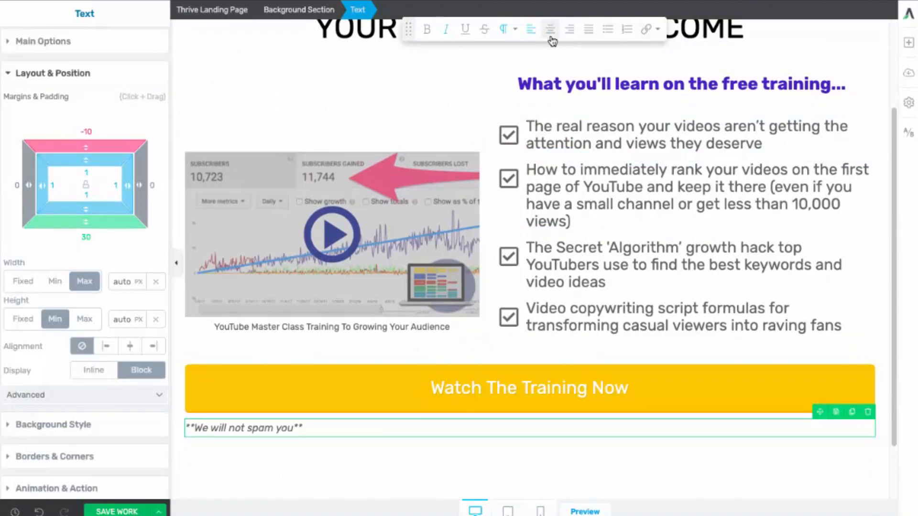
pyautogui.click(551, 38)
# Look over the finished landing page layout, save the work and open the live page
pyautogui.scroll(3, 587, 360)
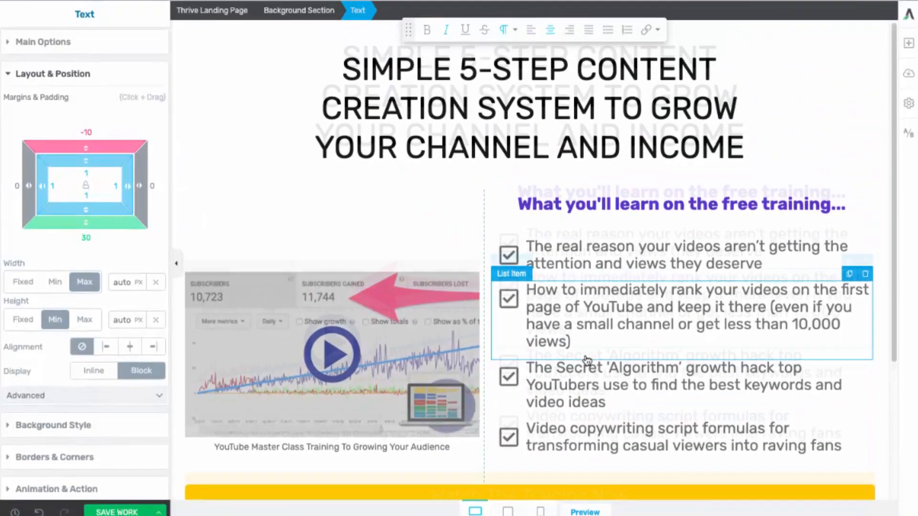
pyautogui.scroll(-1, 587, 359)
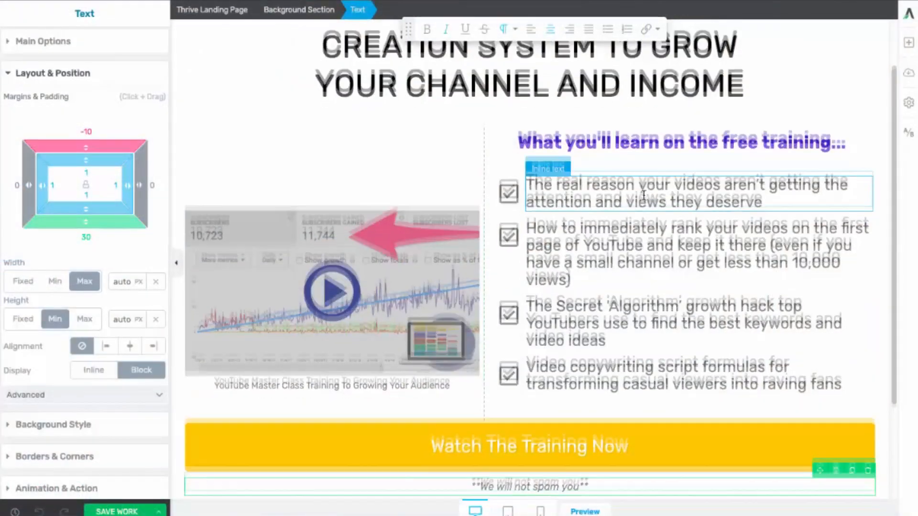
pyautogui.scroll(-2, 571, 261)
pyautogui.scroll(3, 572, 260)
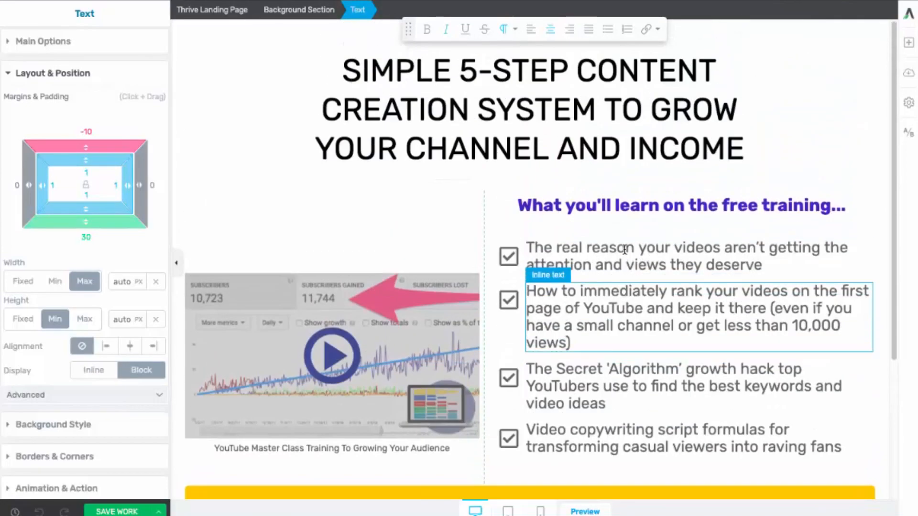
pyautogui.click(161, 511)
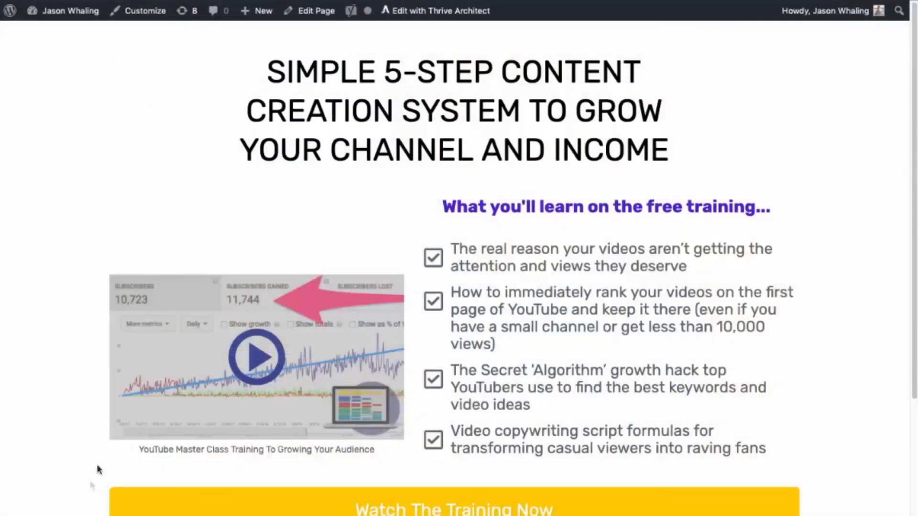
# Test the "Watch The Training Now" button on the live page and close the opt-in pop-up it opens
pyautogui.scroll(-3, 571, 270)
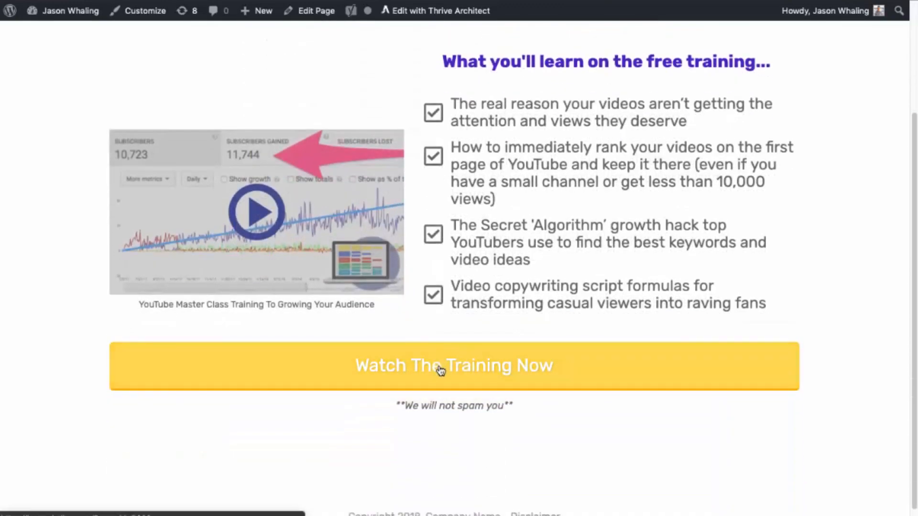
pyautogui.click(440, 368)
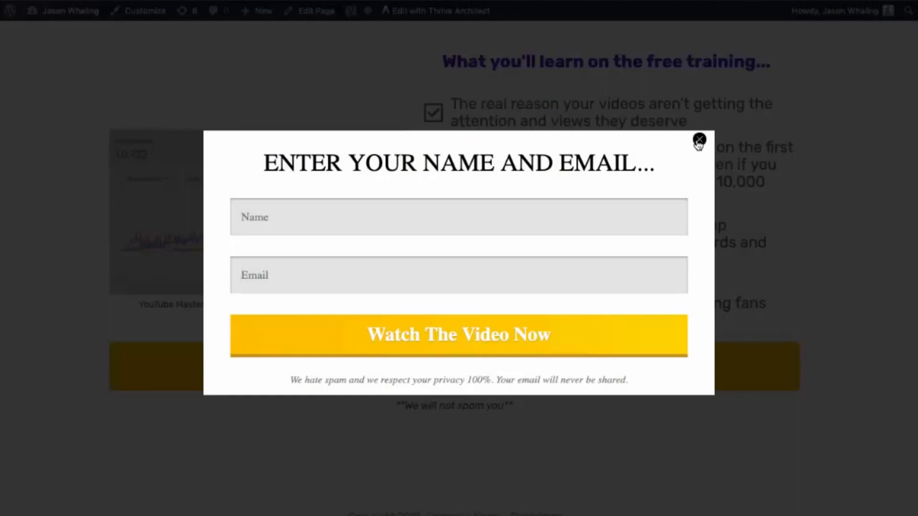
pyautogui.click(699, 140)
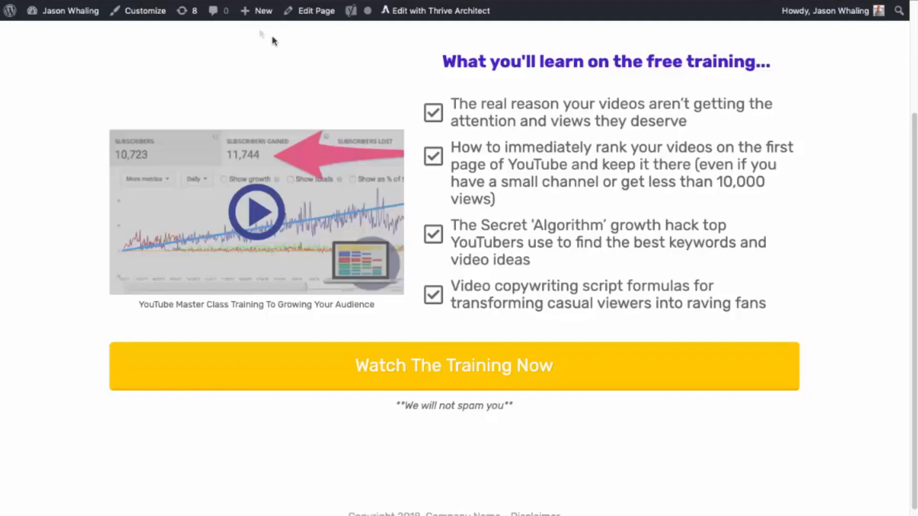
# Go to the site's list of pages and open "Tube Machine Training (Free)" in Thrive Architect
pyautogui.click(307, 14)
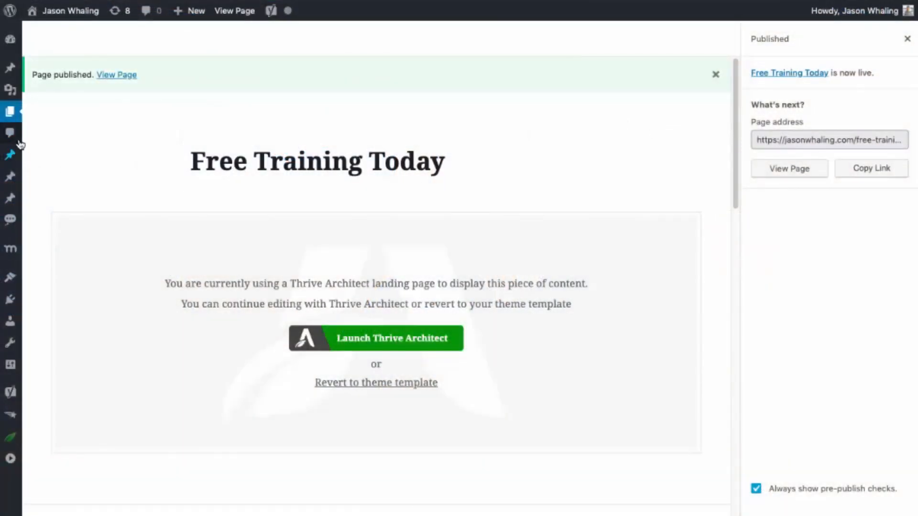
pyautogui.moveTo(10, 112)
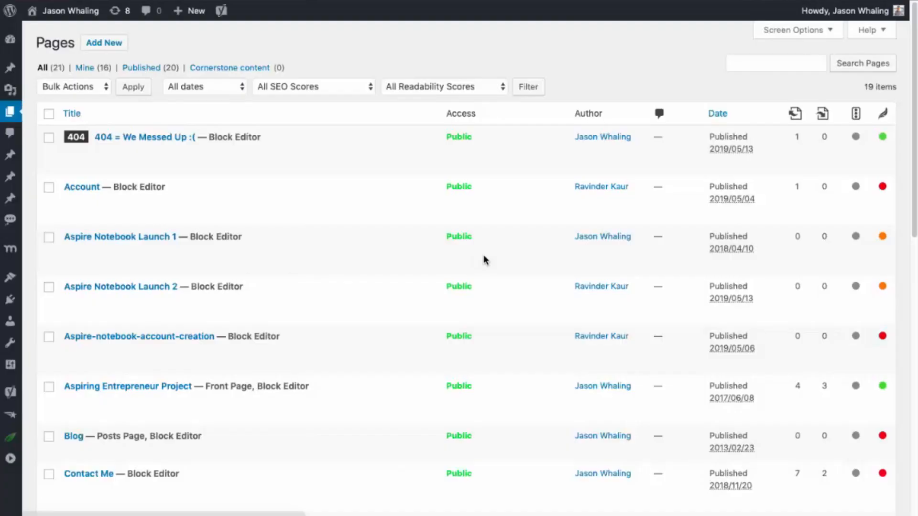
pyautogui.scroll(-10, 484, 259)
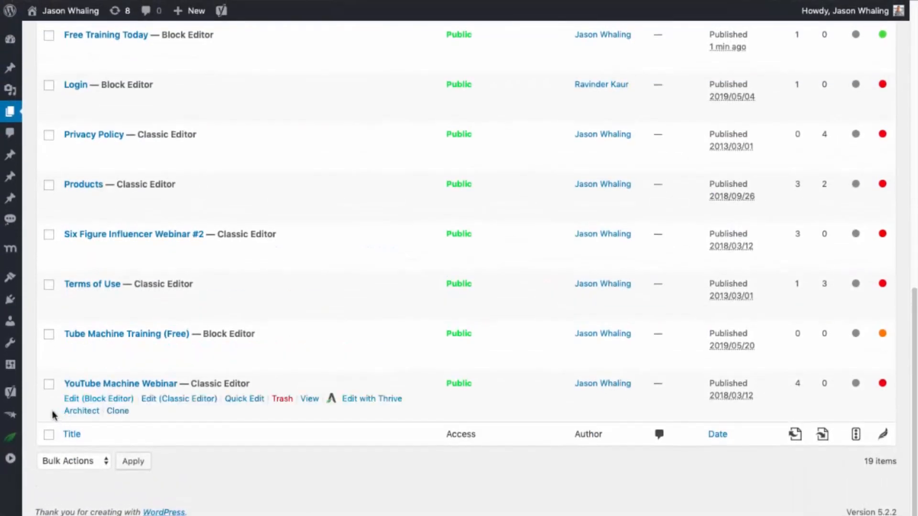
pyautogui.click(360, 350)
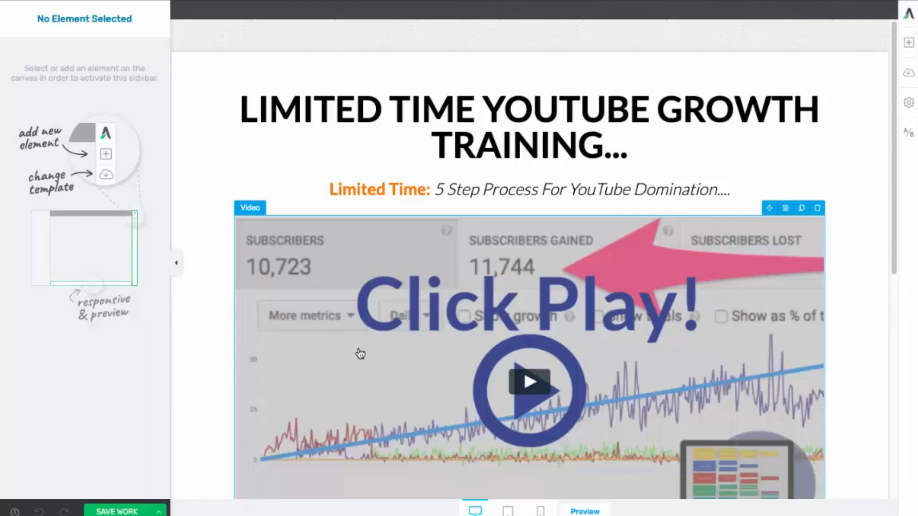
# Examine the training page's headline, "Limited Time" subheading, Vimeo video settings and the "Yes, I Want to Grow My Channel >>" buttons
pyautogui.click(533, 119)
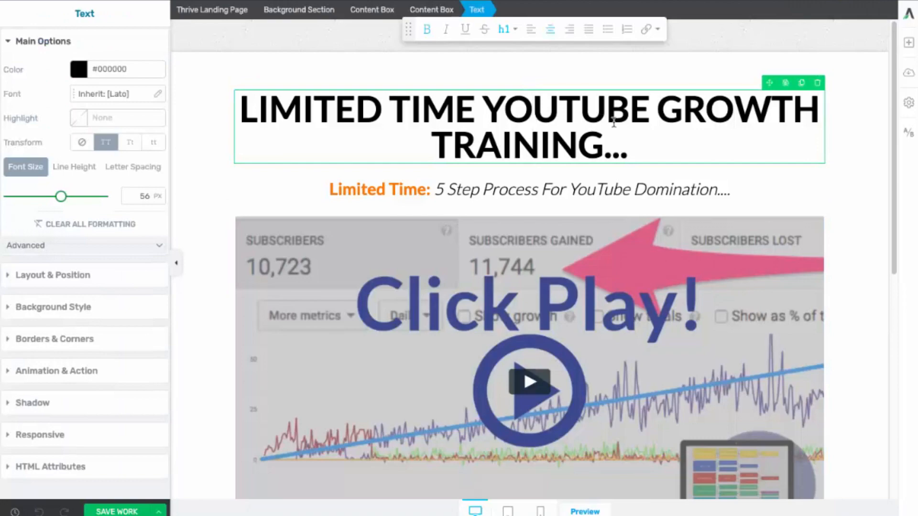
pyautogui.scroll(-1, 614, 123)
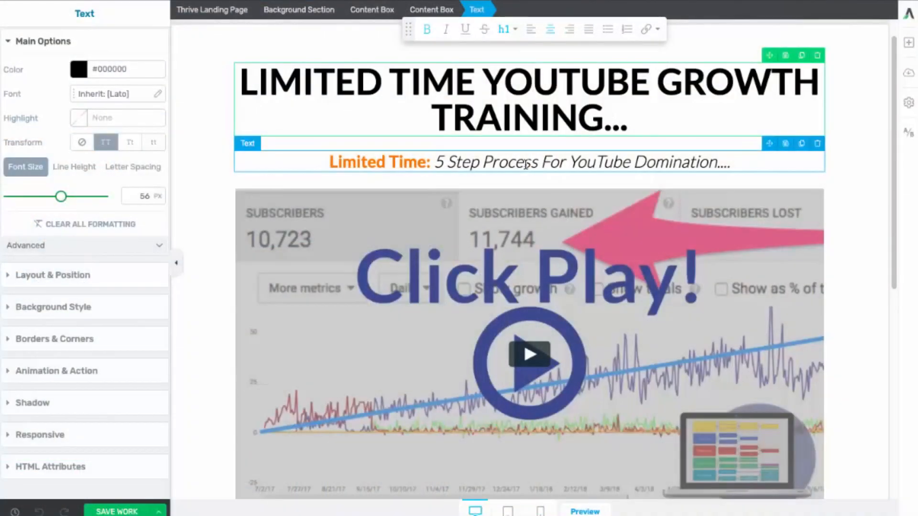
pyautogui.click(555, 115)
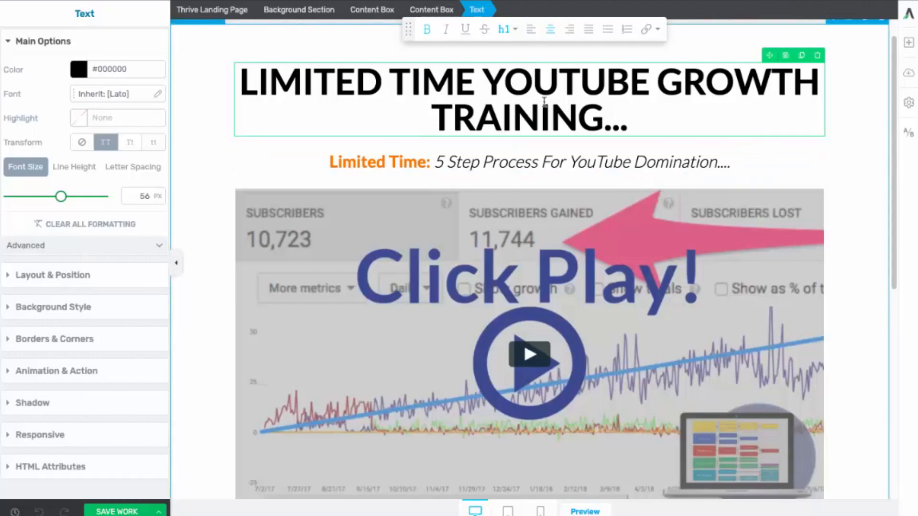
pyautogui.scroll(-3, 544, 100)
pyautogui.scroll(2, 558, 98)
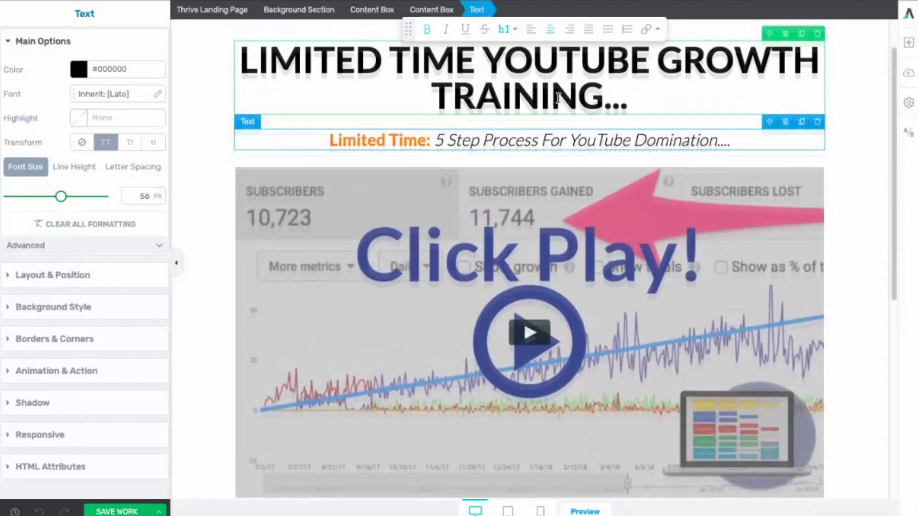
pyautogui.scroll(1, 557, 98)
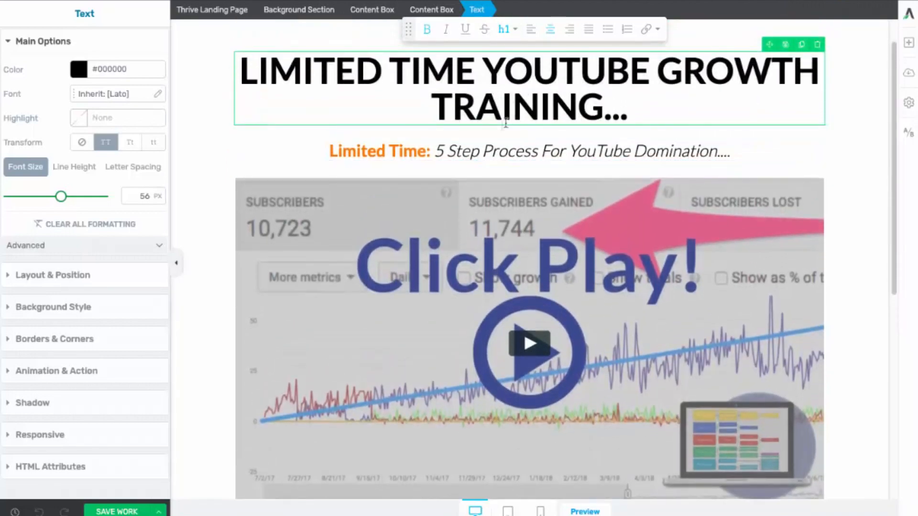
pyautogui.click(486, 151)
pyautogui.scroll(-3, 452, 263)
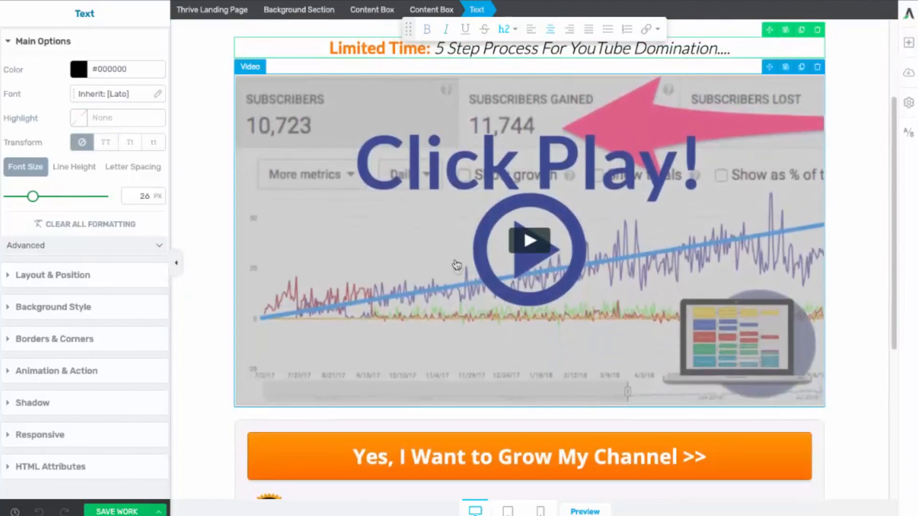
pyautogui.click(450, 279)
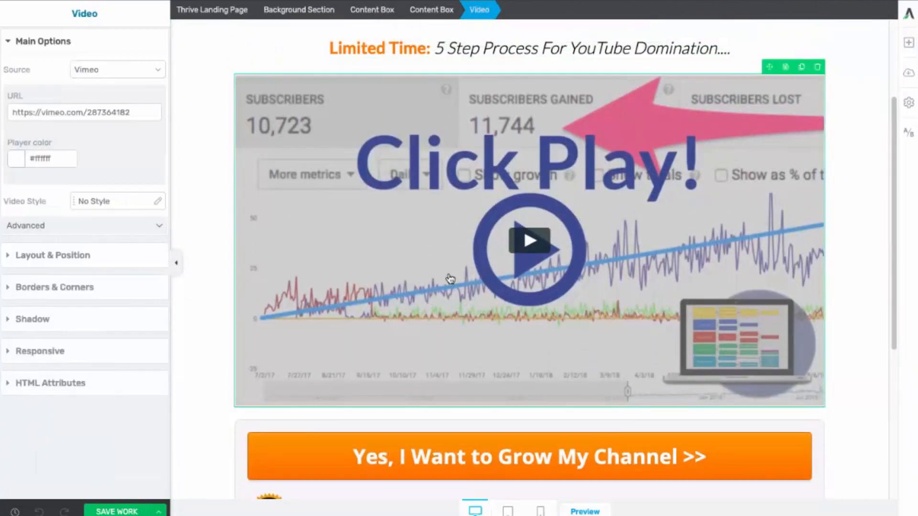
pyautogui.scroll(-6, 406, 274)
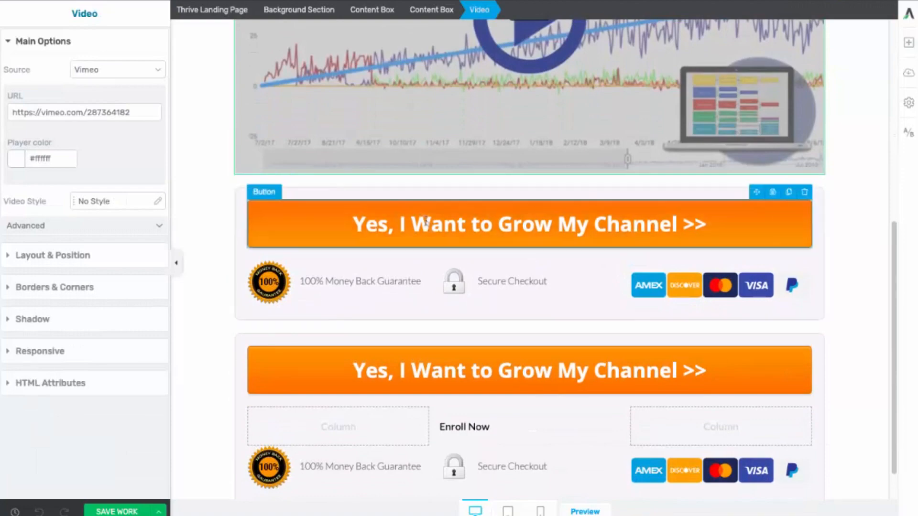
# View the training page as visitors see it, from the headline and video down to the first order button
pyautogui.scroll(-1, 441, 271)
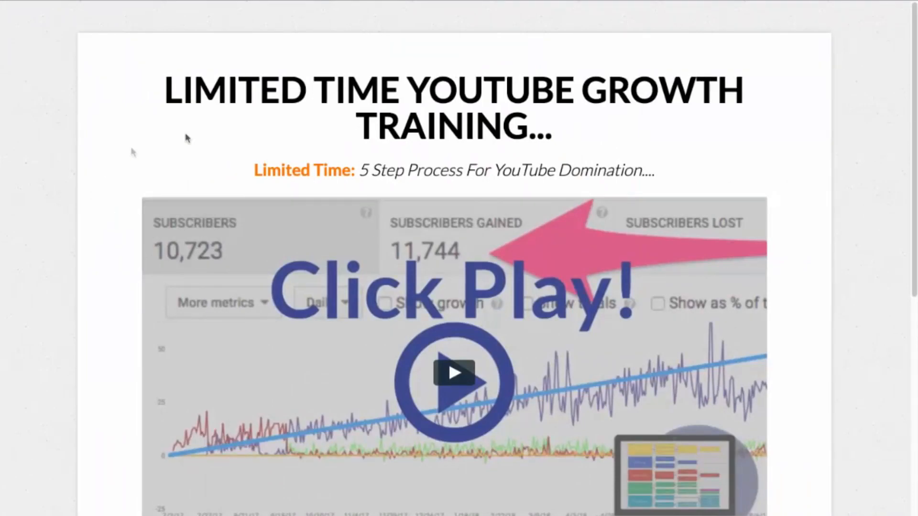
pyautogui.scroll(-3, 768, 154)
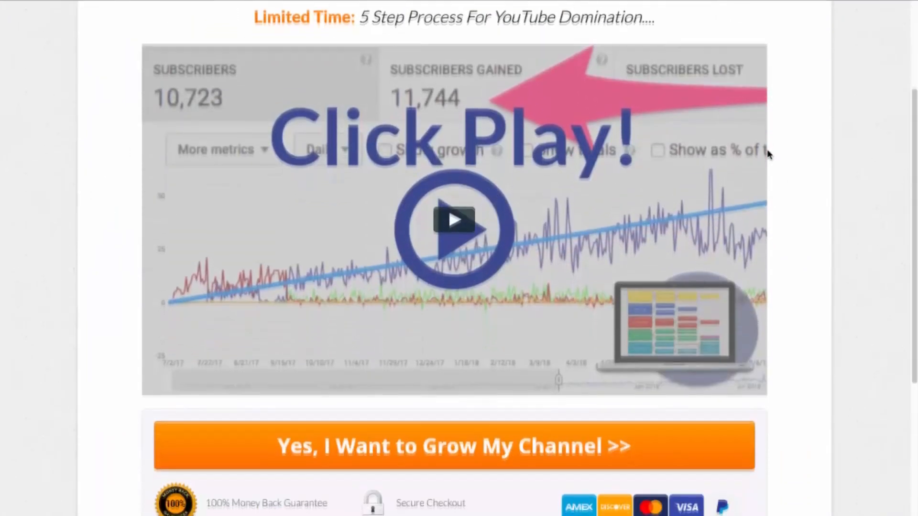
pyautogui.scroll(1, 776, 158)
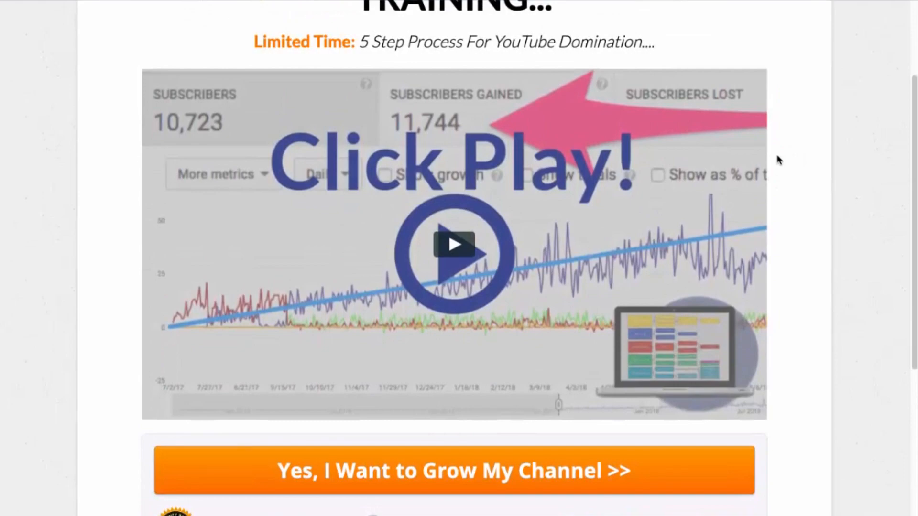